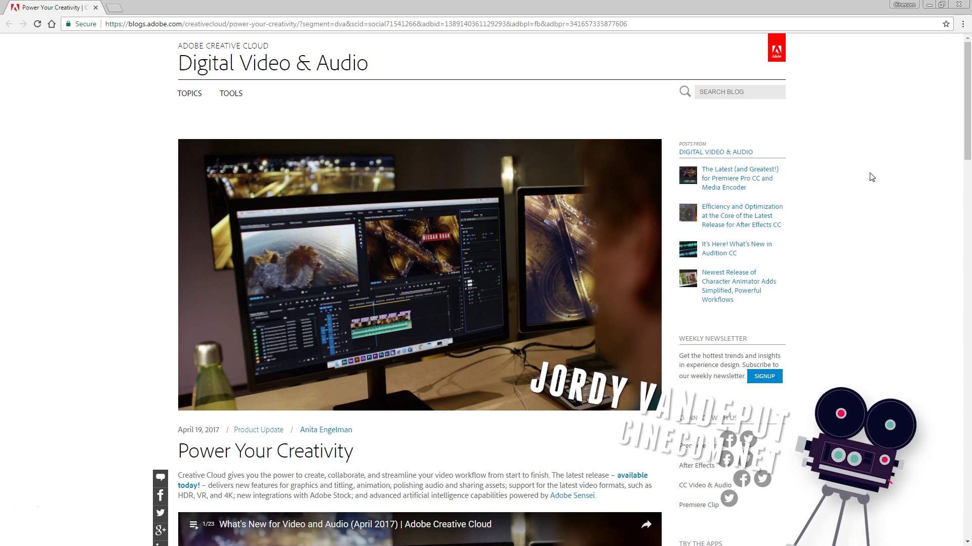
# Scroll through the 'Power Your Creativity' Creative Cloud blog post in Chrome.
pyautogui.moveTo(962, 65); pyautogui.dragTo(965, 118)
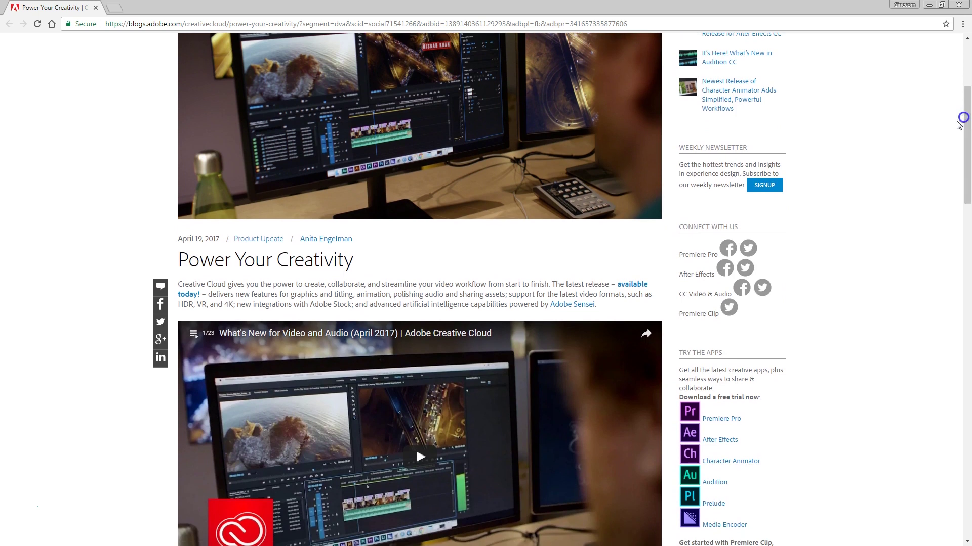
pyautogui.moveTo(618, 285); pyautogui.dragTo(207, 295)
pyautogui.click(207, 294)
pyautogui.moveTo(964, 109); pyautogui.dragTo(955, 349)
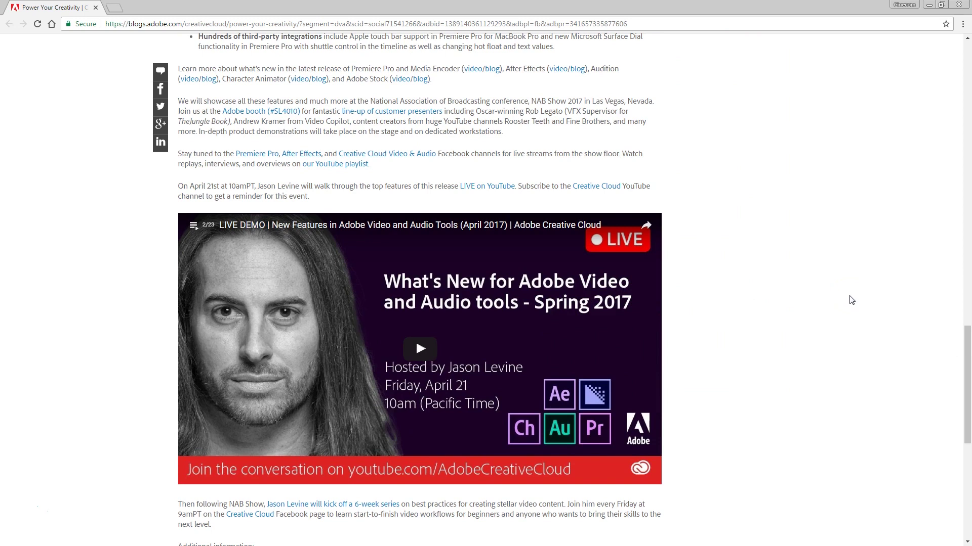
# Minimise Chrome and enlarge Premiere's Program monitor by shortening the timeline panel.
pyautogui.click(928, 4)
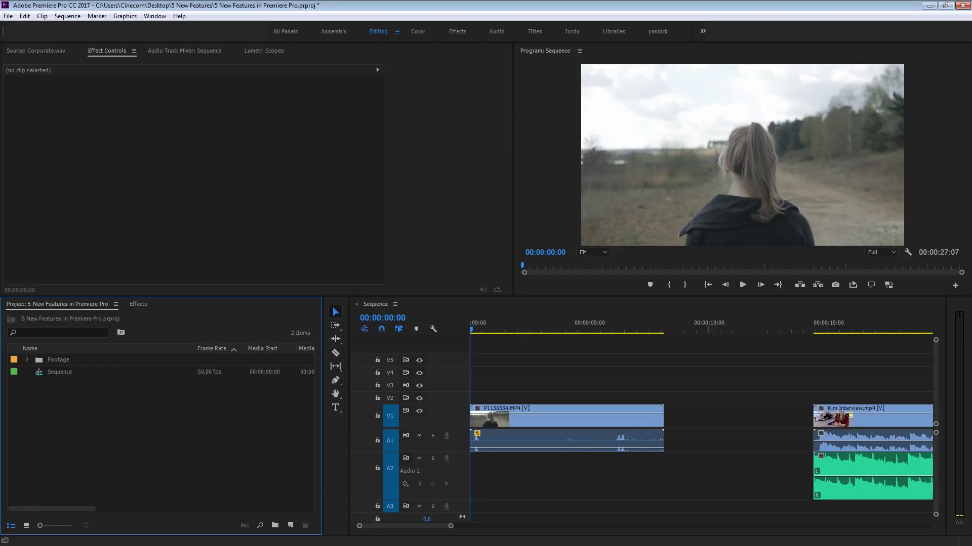
pyautogui.click(697, 381)
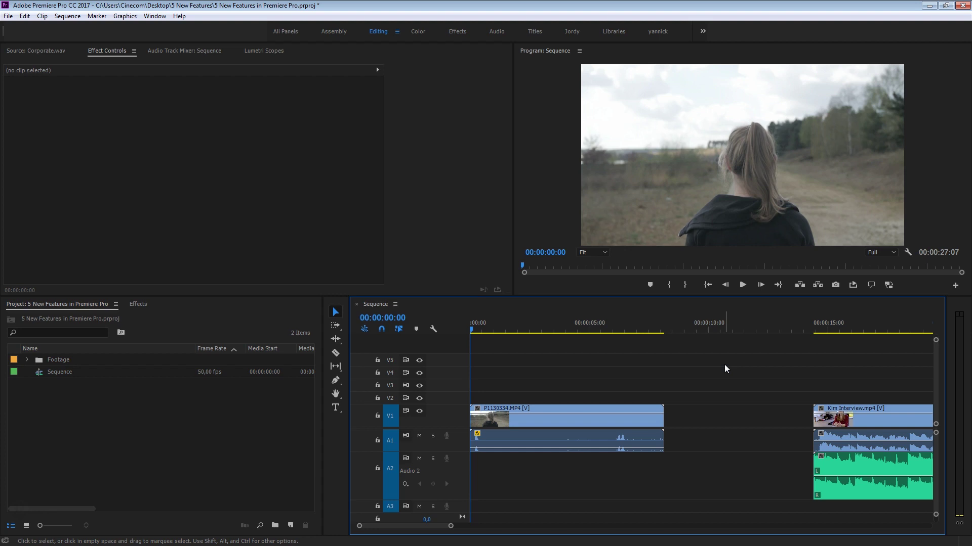
pyautogui.moveTo(663, 325); pyautogui.dragTo(663, 350)
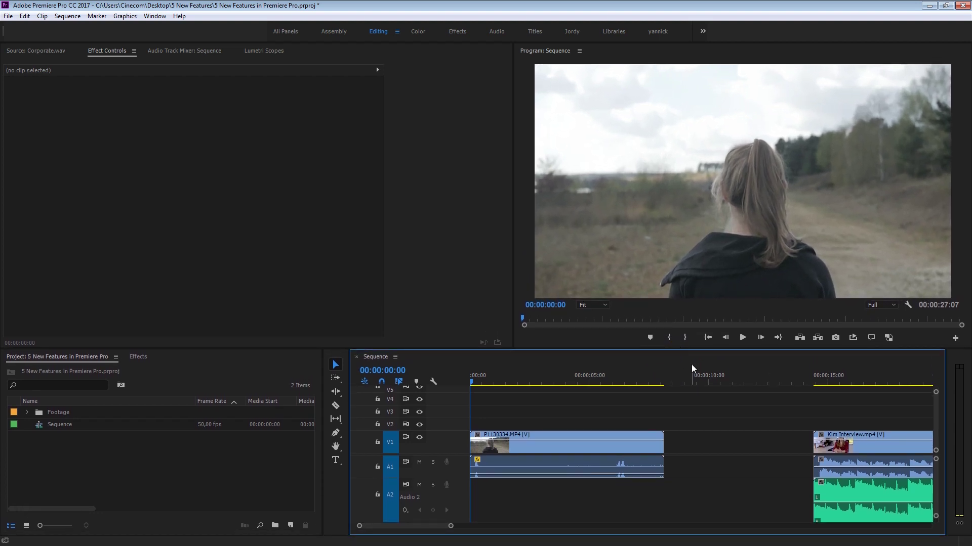
# Add a 'Text Goes Here' title over the footage with the Type tool.
pyautogui.click(344, 458)
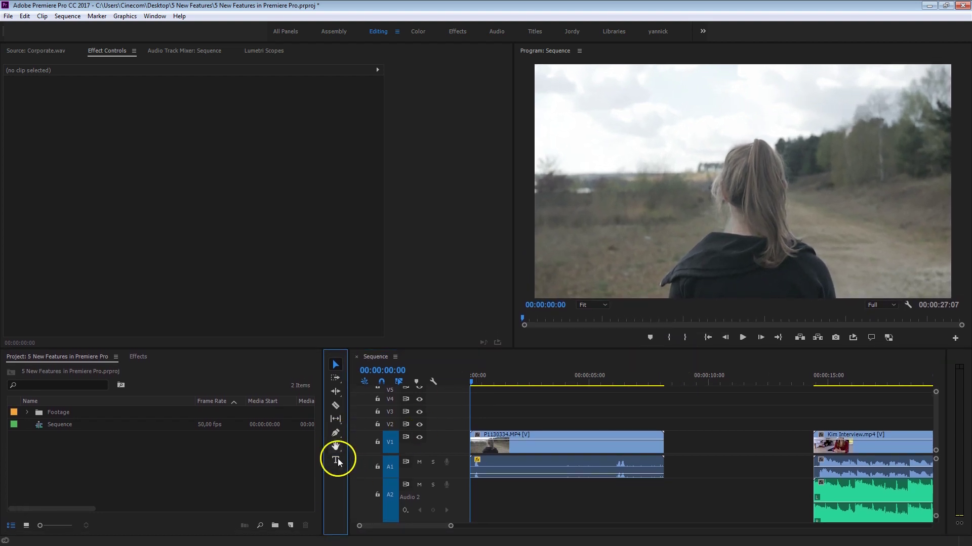
pyautogui.click(336, 461)
pyautogui.click(337, 460)
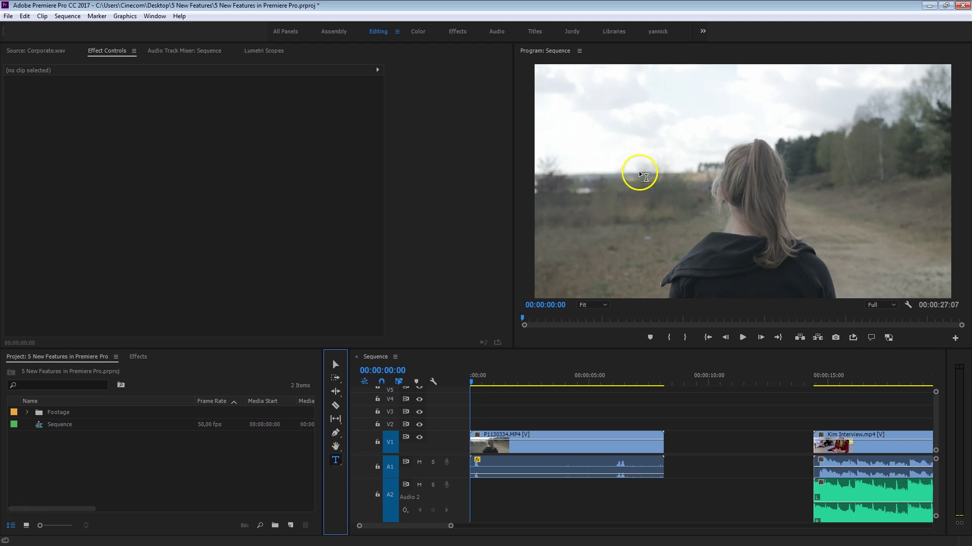
pyautogui.click(680, 161)
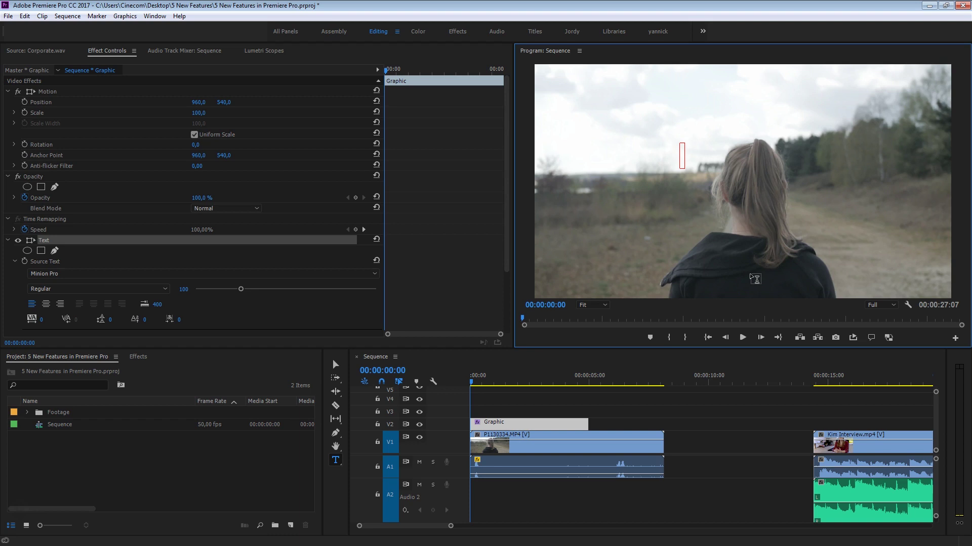
pyautogui.write('Text Goes Here')
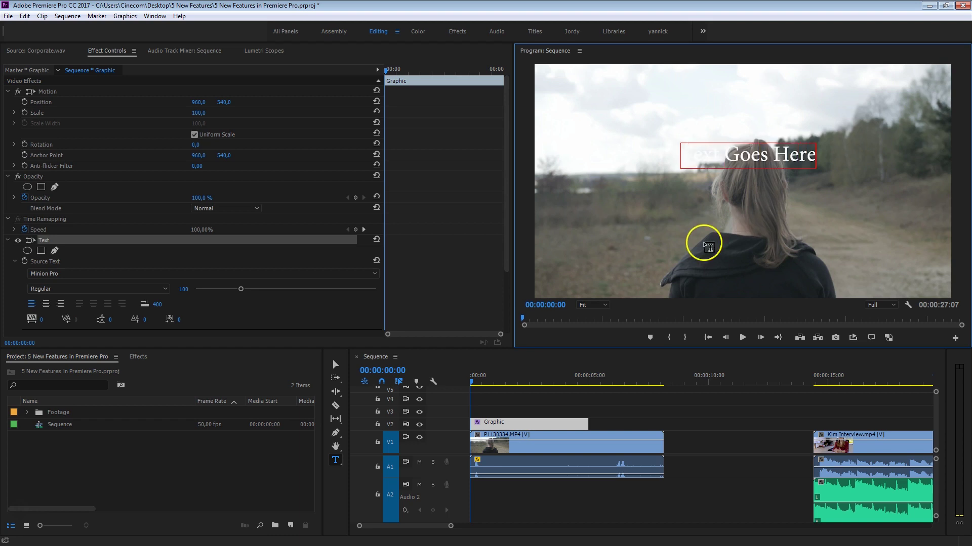
# Move the title to just below the frame's centre, then deselect it.
pyautogui.click(334, 365)
pyautogui.moveTo(744, 157); pyautogui.dragTo(740, 219)
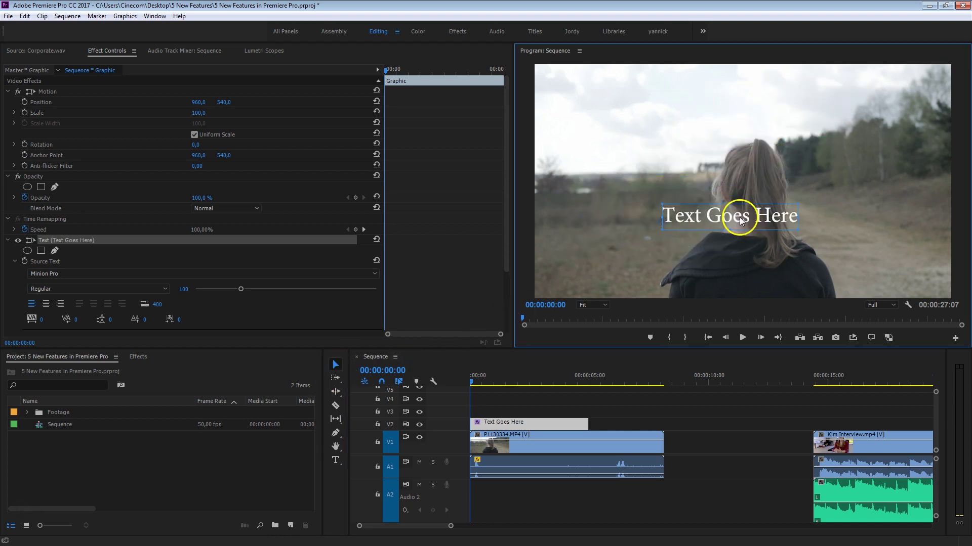
pyautogui.click(500, 420)
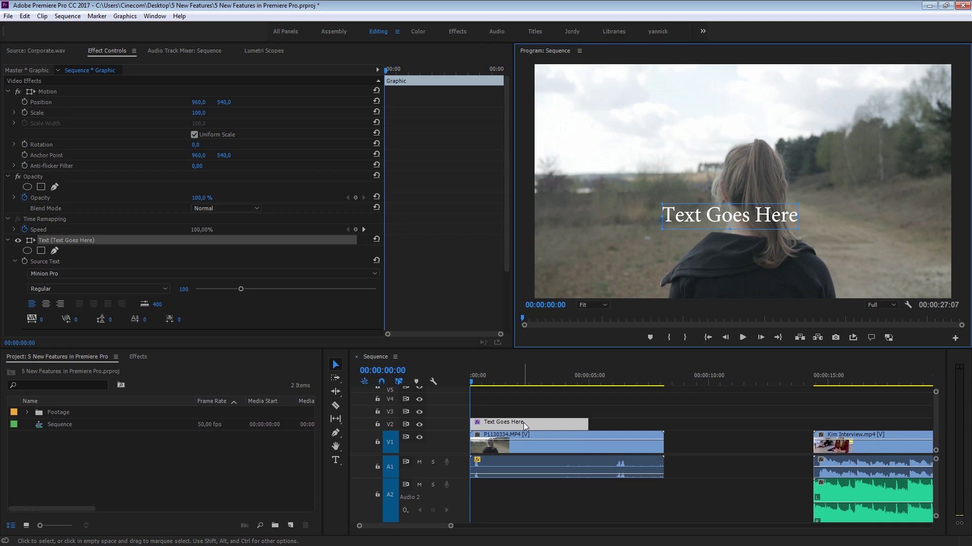
pyautogui.moveTo(507, 157); pyautogui.dragTo(508, 223)
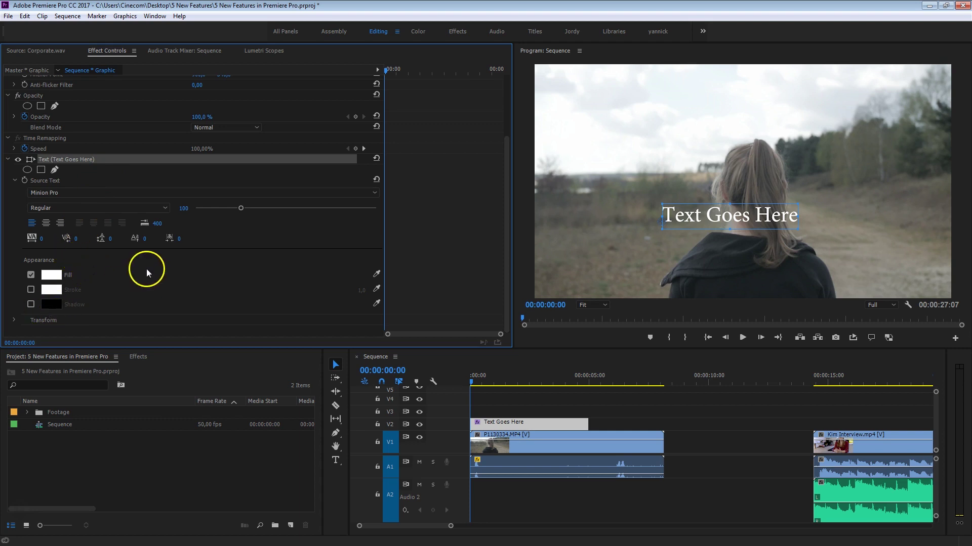
pyautogui.click(209, 226)
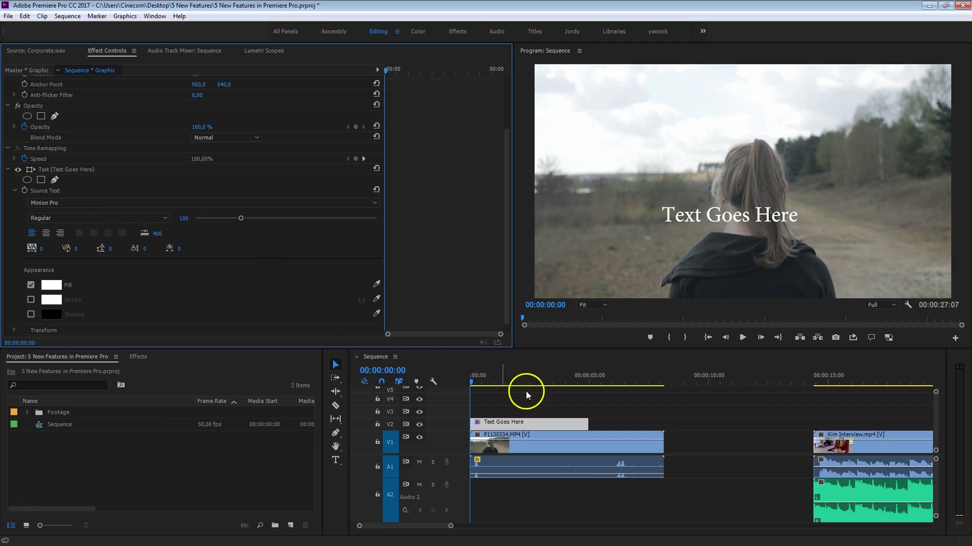
pyautogui.click(561, 402)
pyautogui.click(546, 422)
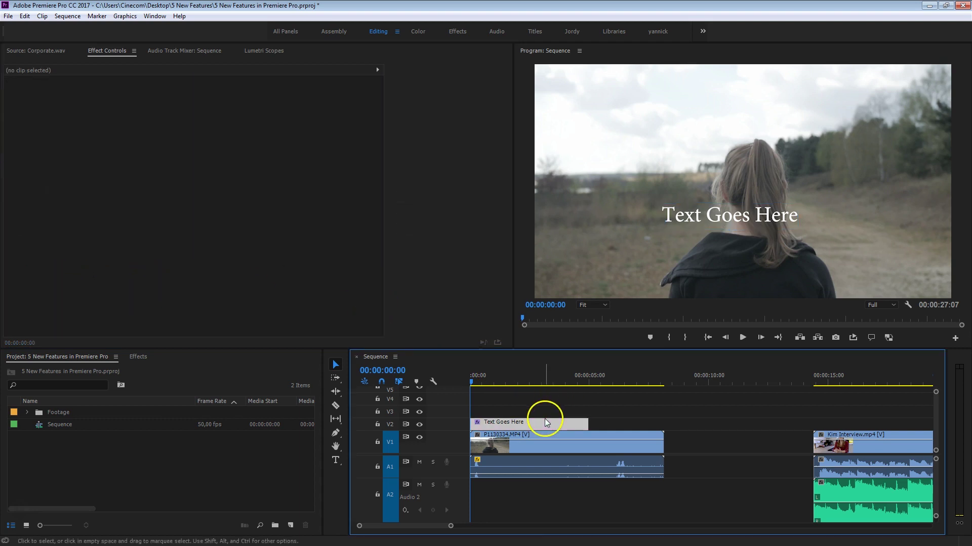
pyautogui.click(563, 393)
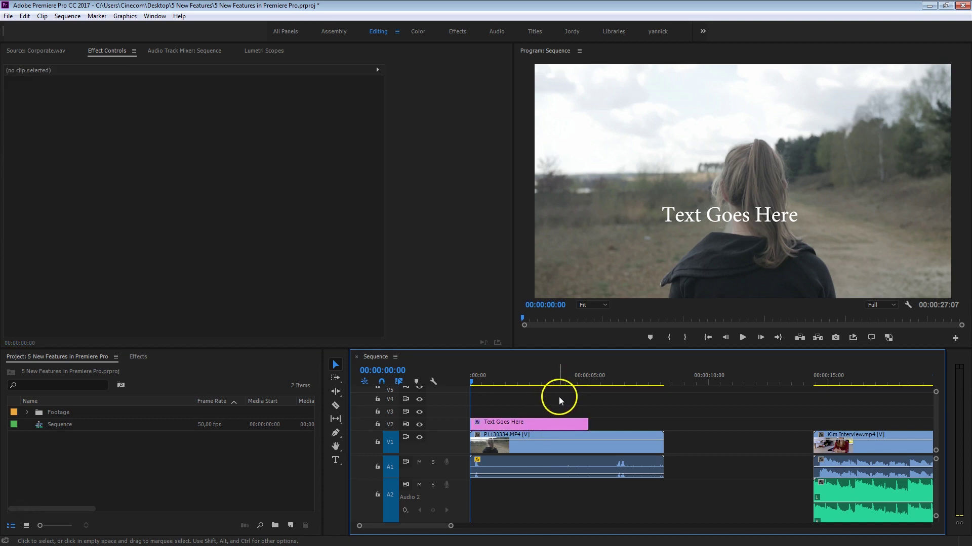
# Draw a closed four-corner red shape with the Pen tool and nudge its lower-left corner down.
pyautogui.click(335, 433)
pyautogui.click(665, 111)
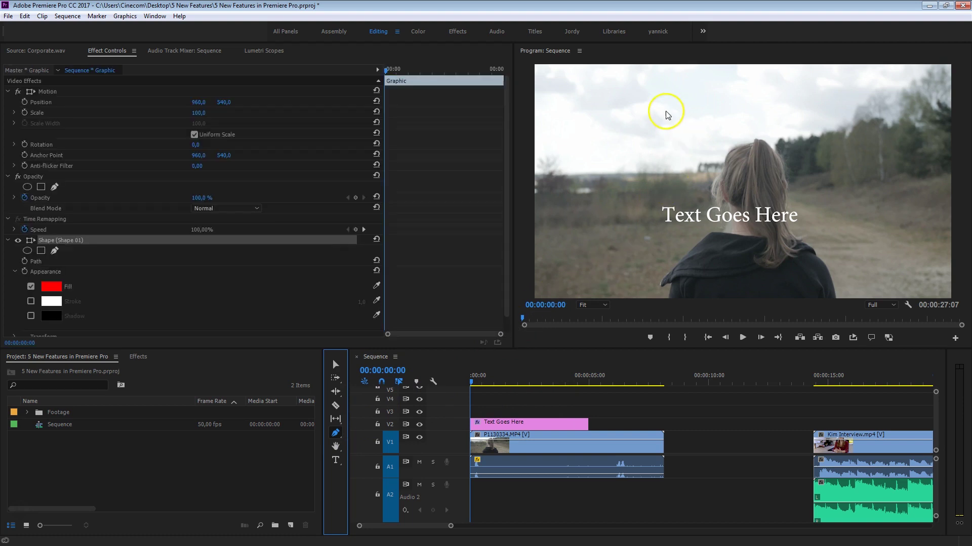
pyautogui.click(649, 150)
pyautogui.click(717, 178)
pyautogui.click(745, 112)
pyautogui.click(665, 110)
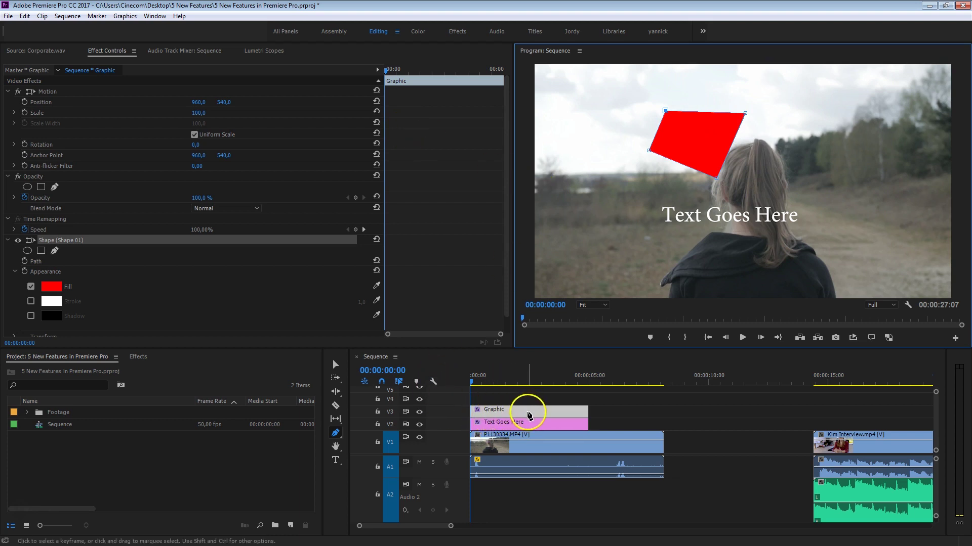
pyautogui.moveTo(646, 151); pyautogui.dragTo(651, 167)
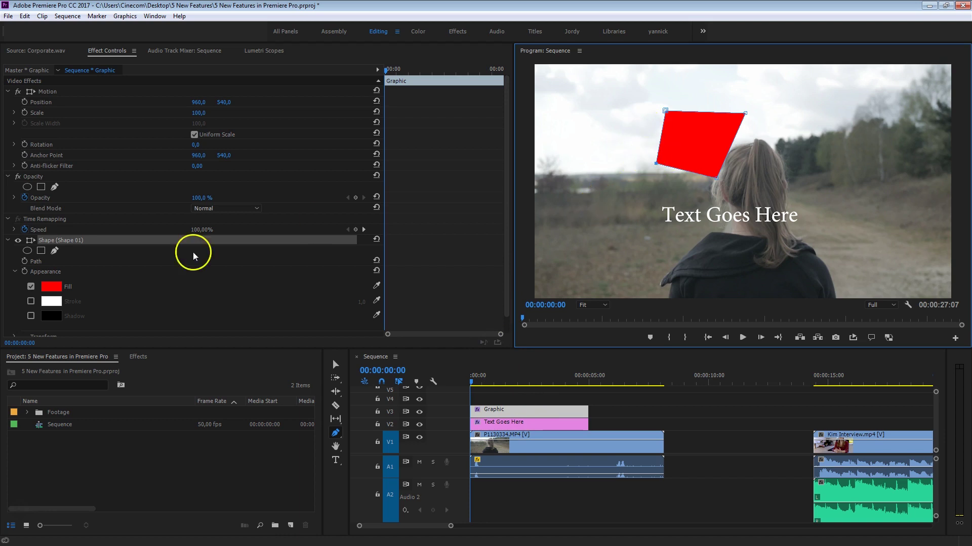
# Keyframe the shape's Path so its corners flatten by 00:00:01:37.
pyautogui.click(24, 261)
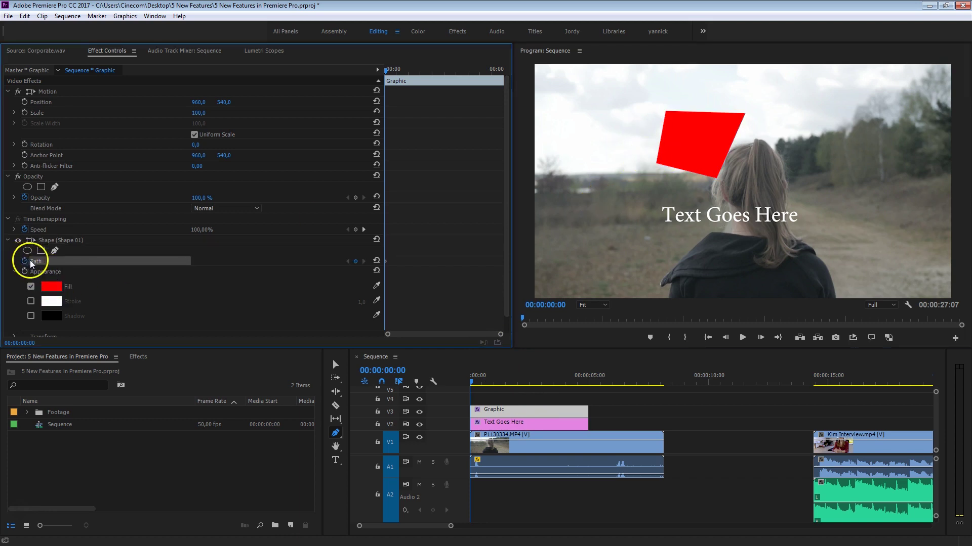
pyautogui.moveTo(390, 72); pyautogui.dragTo(425, 71)
pyautogui.click(57, 240)
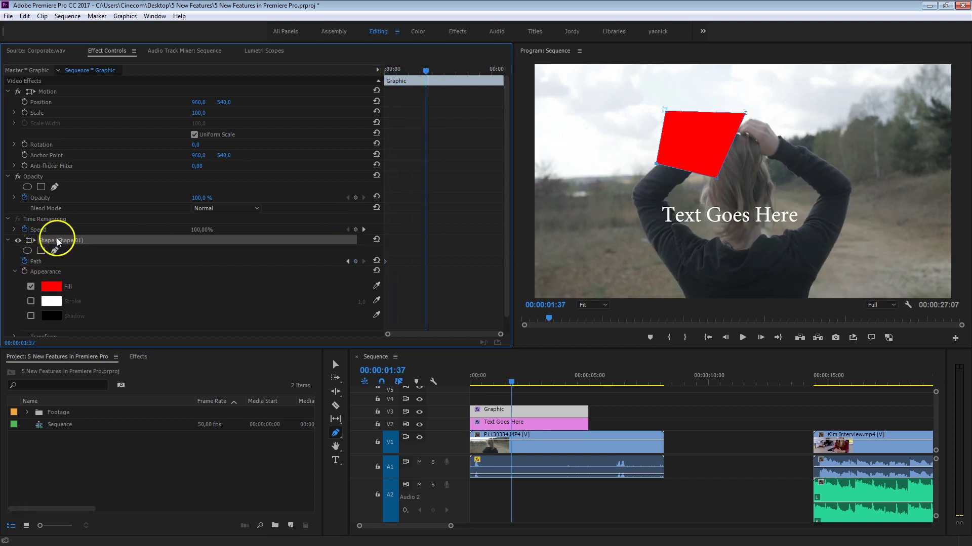
pyautogui.moveTo(658, 162); pyautogui.dragTo(620, 177)
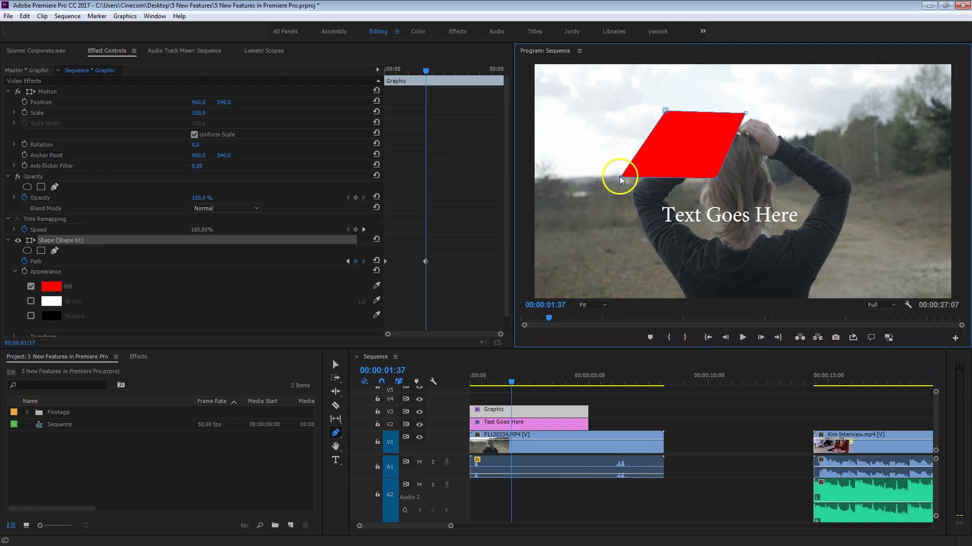
pyautogui.moveTo(665, 111); pyautogui.dragTo(651, 146)
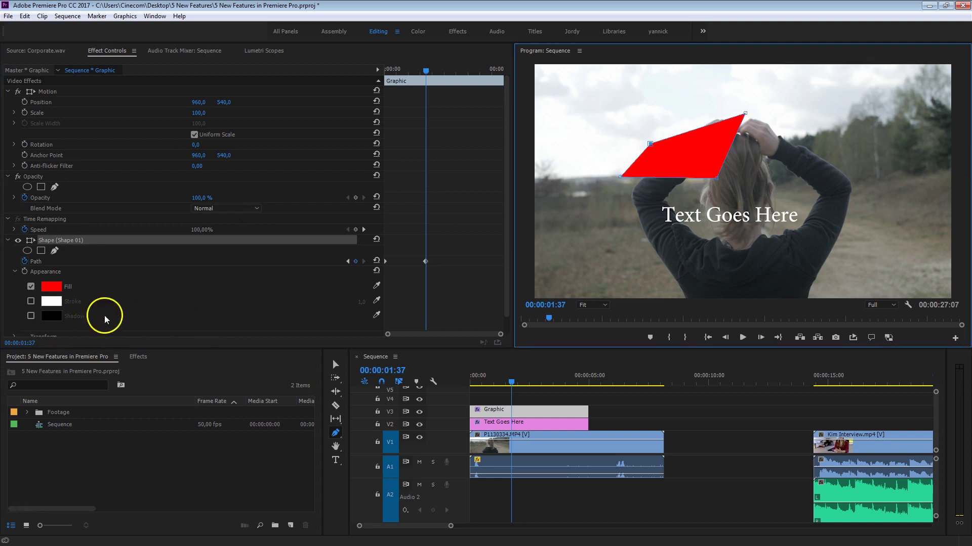
pyautogui.moveTo(426, 70); pyautogui.dragTo(427, 92)
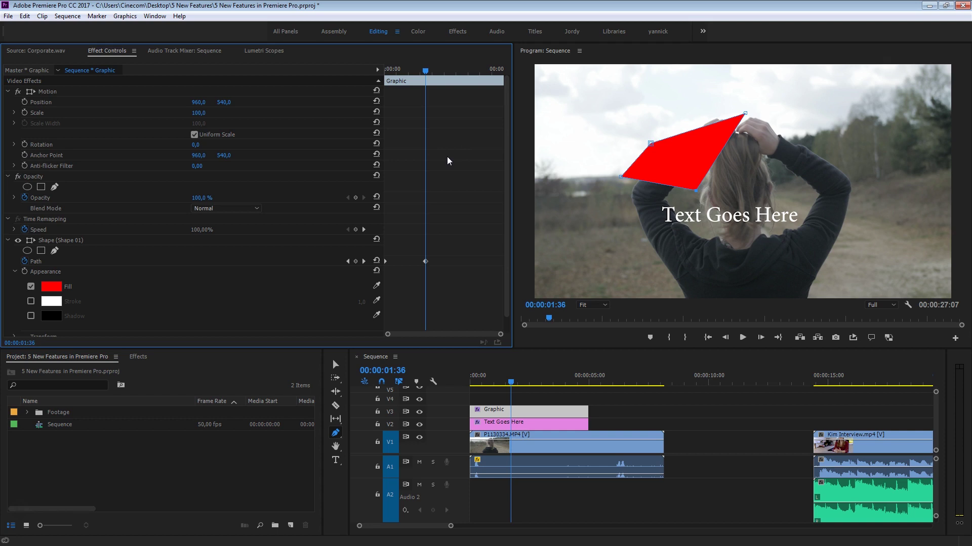
pyautogui.press('v')
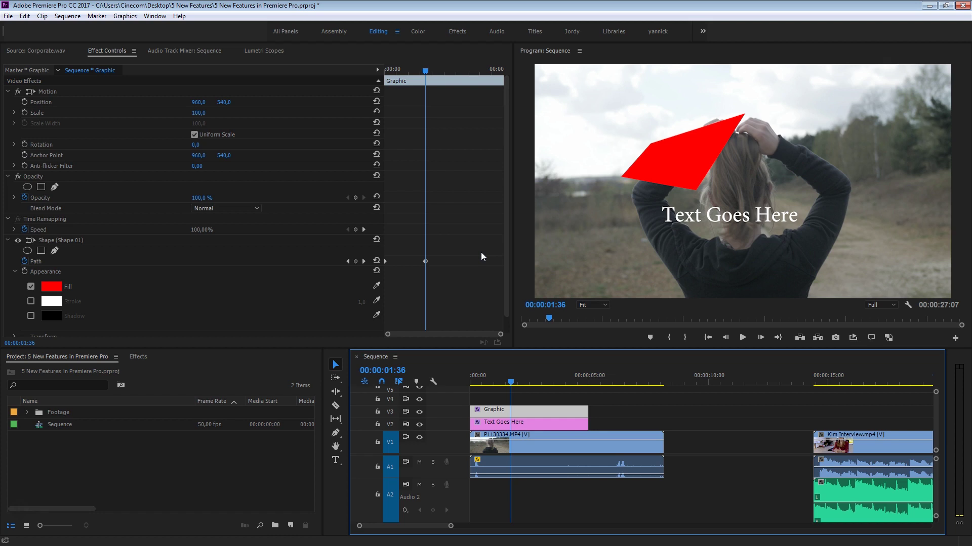
pyautogui.click(158, 17)
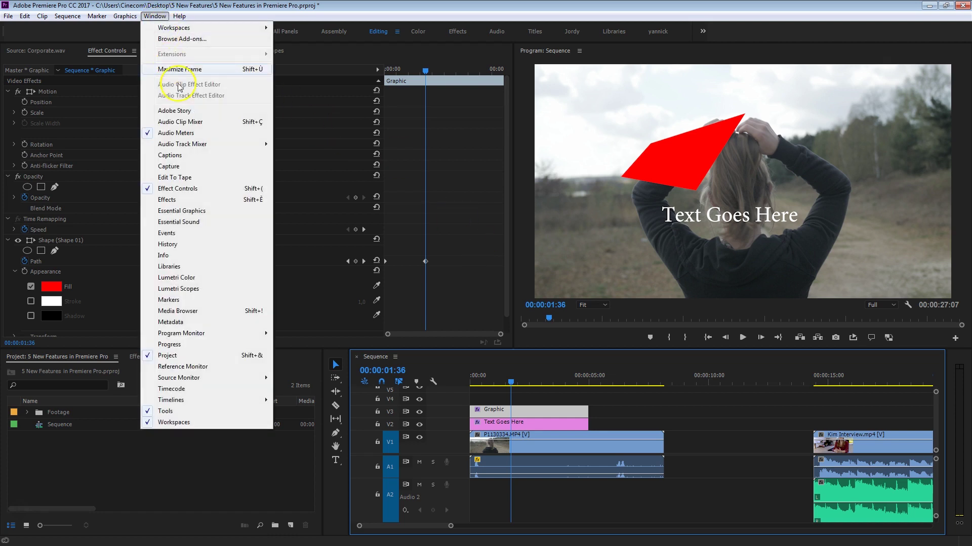
# Add a New Text Layer to the shape graphic in Essential Graphics.
pyautogui.click(222, 213)
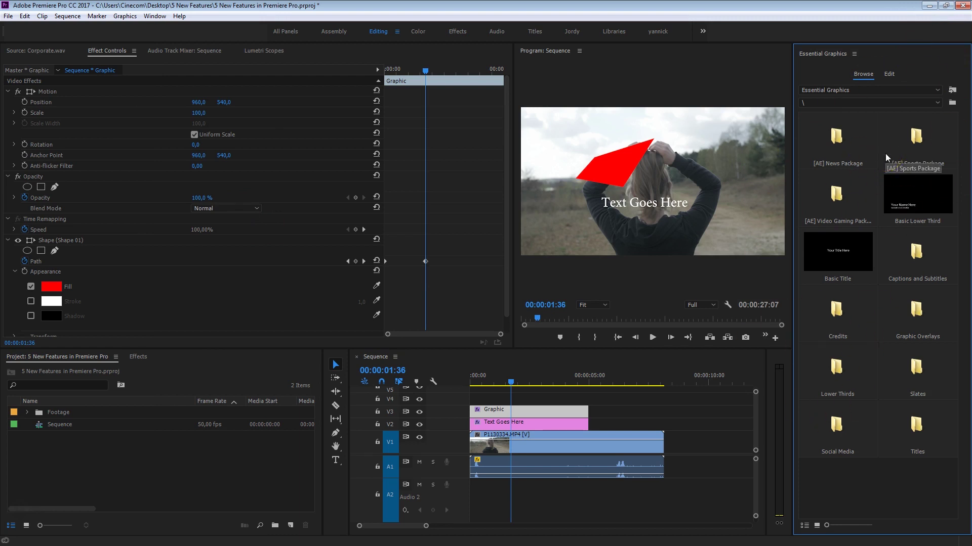
pyautogui.click(891, 76)
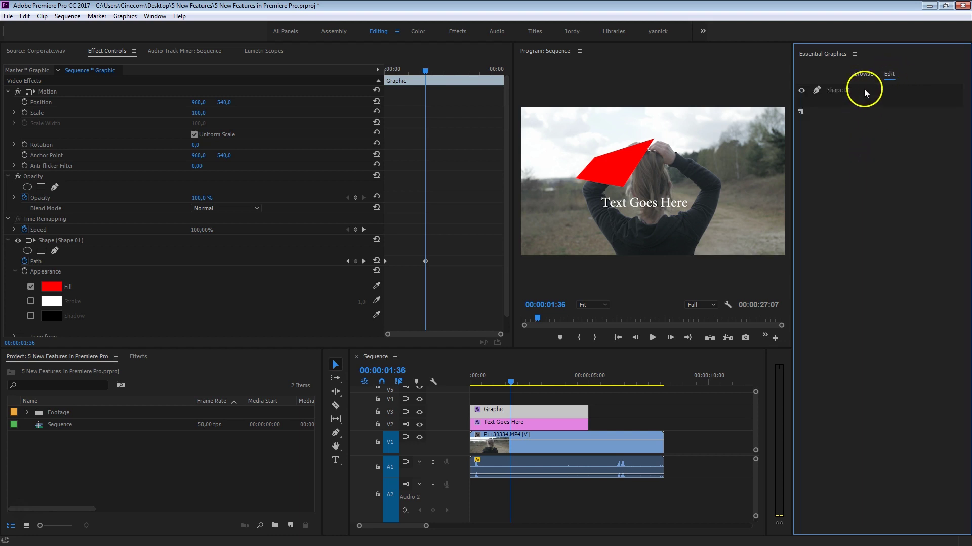
pyautogui.click(846, 92)
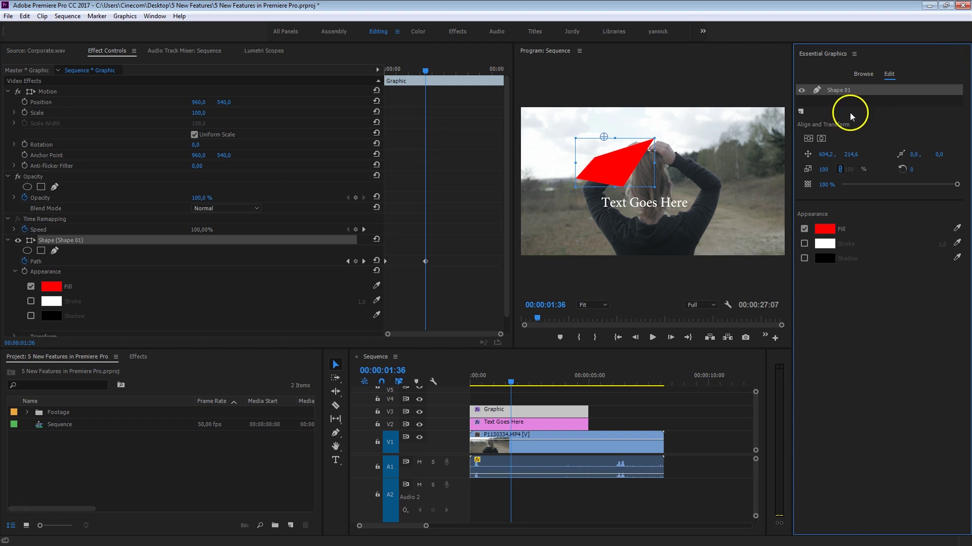
pyautogui.click(802, 112)
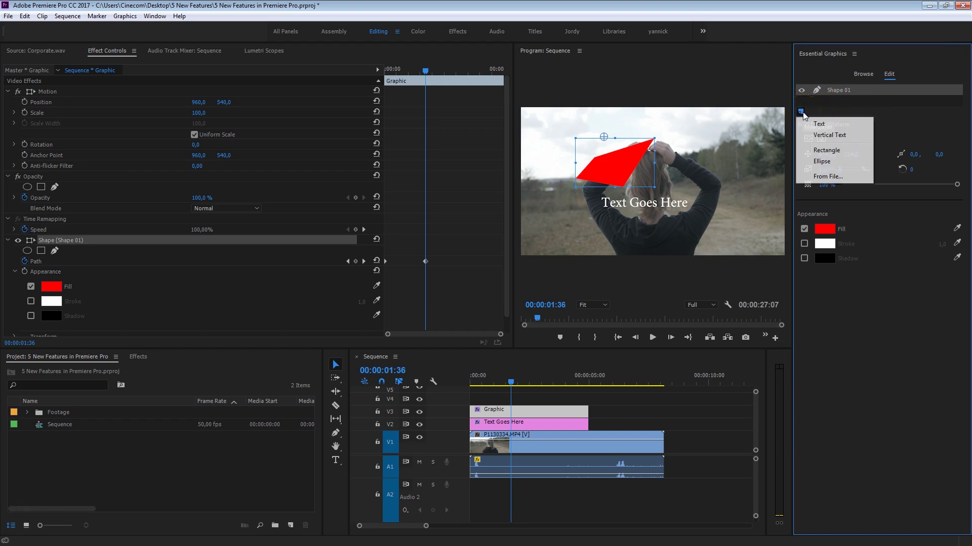
pyautogui.click(836, 124)
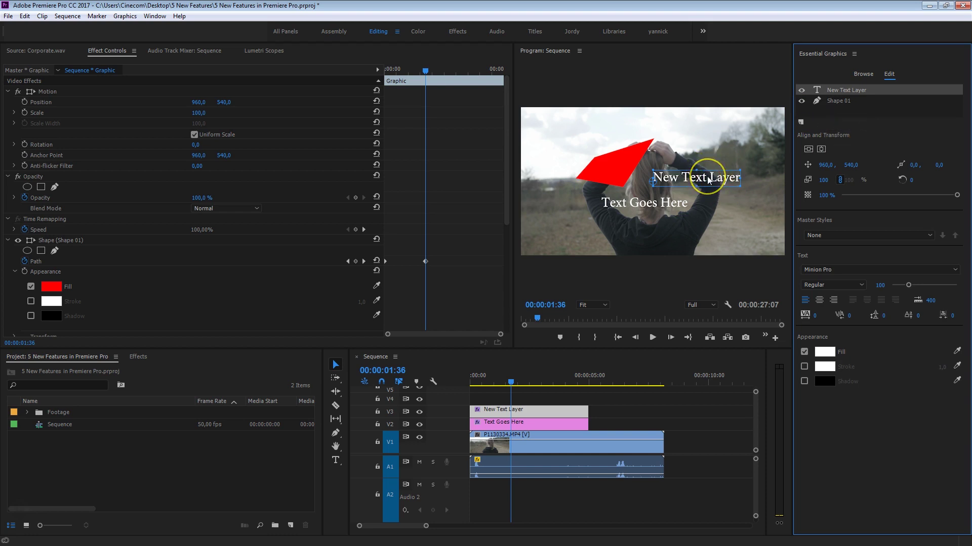
pyautogui.click(531, 411)
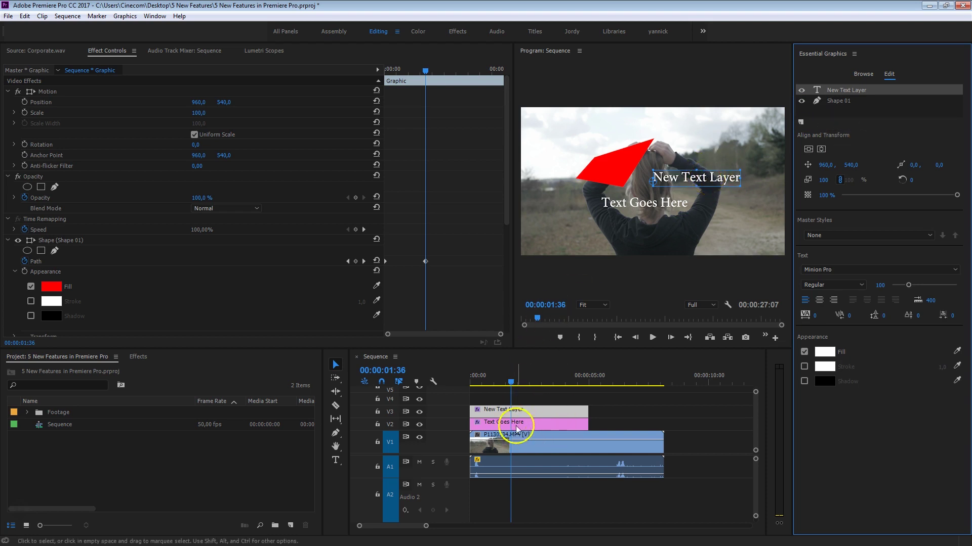
pyautogui.click(517, 414)
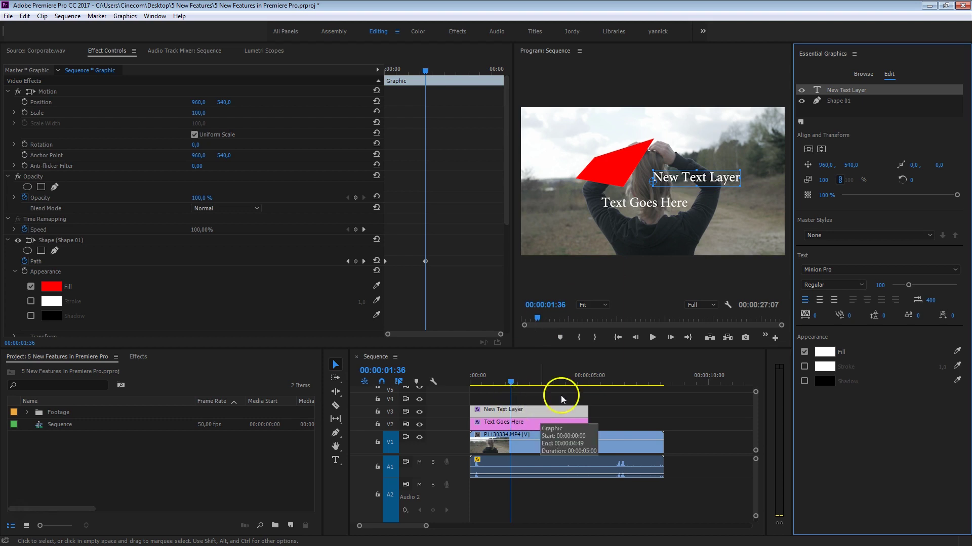
pyautogui.click(837, 101)
pyautogui.click(839, 101)
pyautogui.click(838, 101)
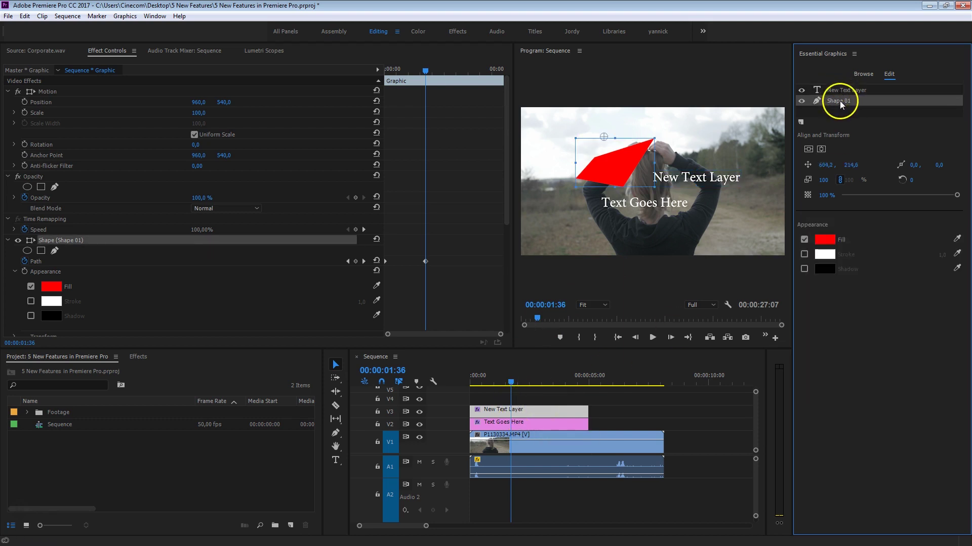
# Delete the Text Goes Here clip and move the graphic clip down to V2.
pyautogui.click(531, 412)
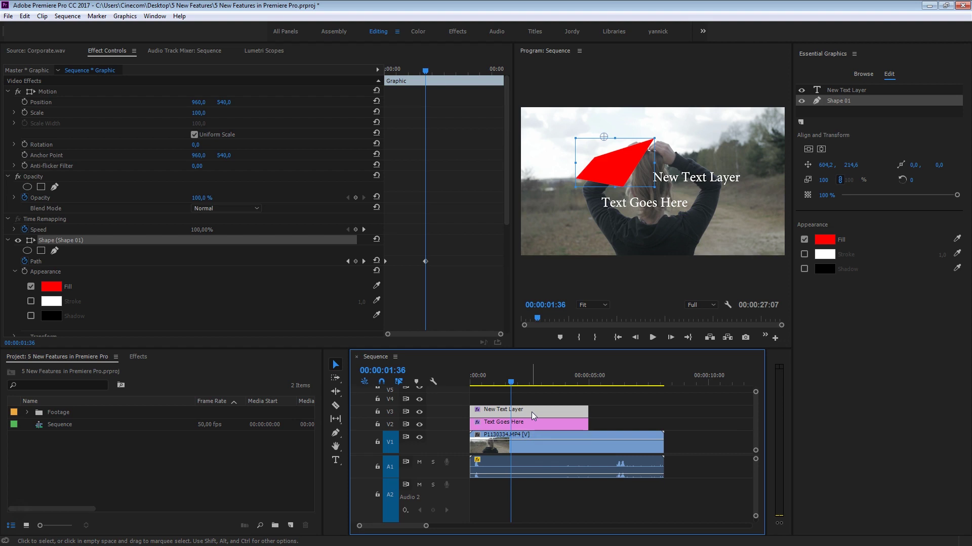
pyautogui.click(523, 423)
pyautogui.press('Delete')
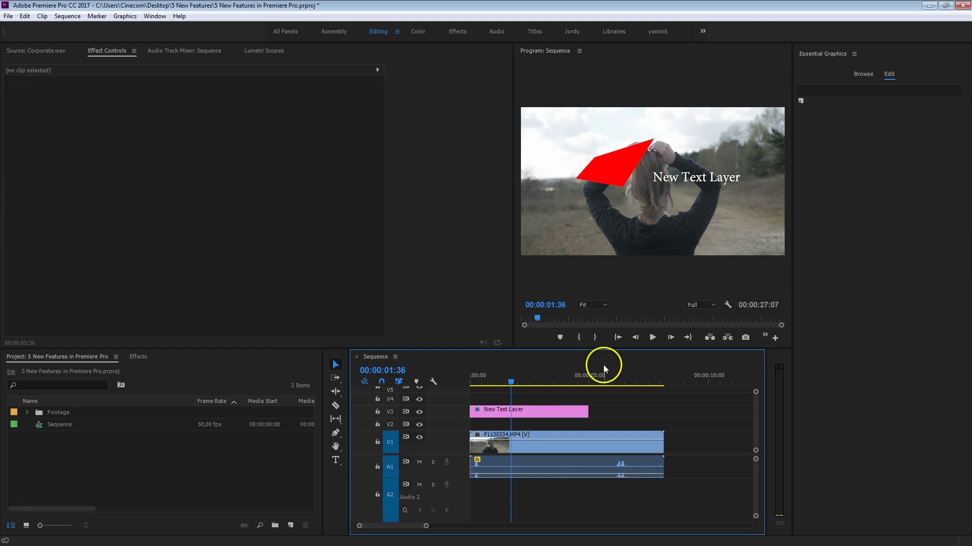
pyautogui.moveTo(538, 410); pyautogui.dragTo(524, 424)
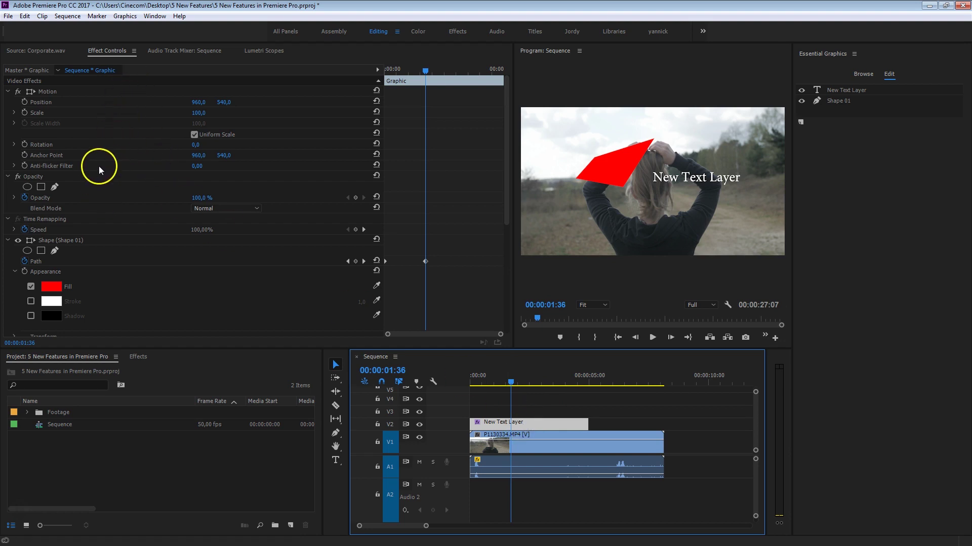
# Review the graphic's Shape 01 and text layer settings.
pyautogui.scroll(-2, 92, 166)
pyautogui.click(71, 219)
pyautogui.scroll(-1, 83, 188)
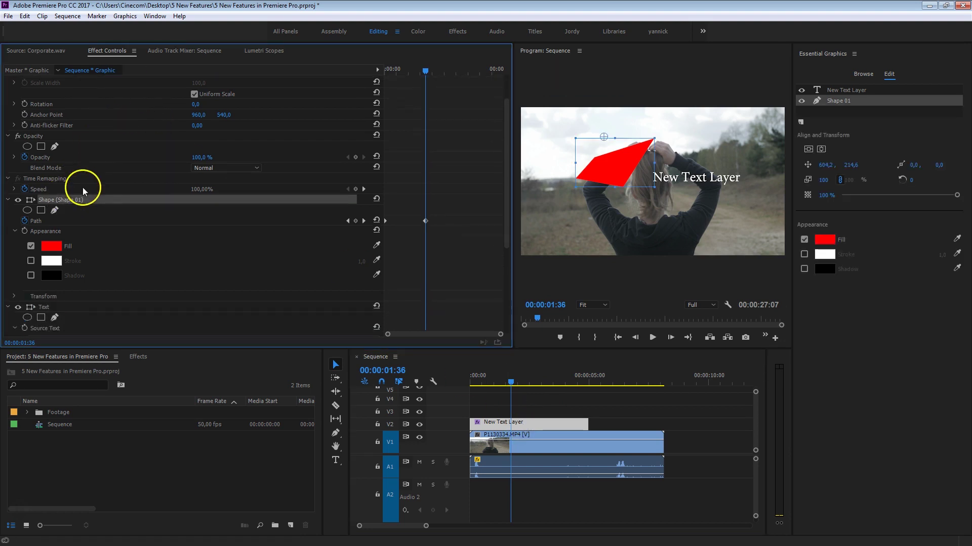
pyautogui.click(49, 307)
pyautogui.click(60, 200)
pyautogui.click(41, 307)
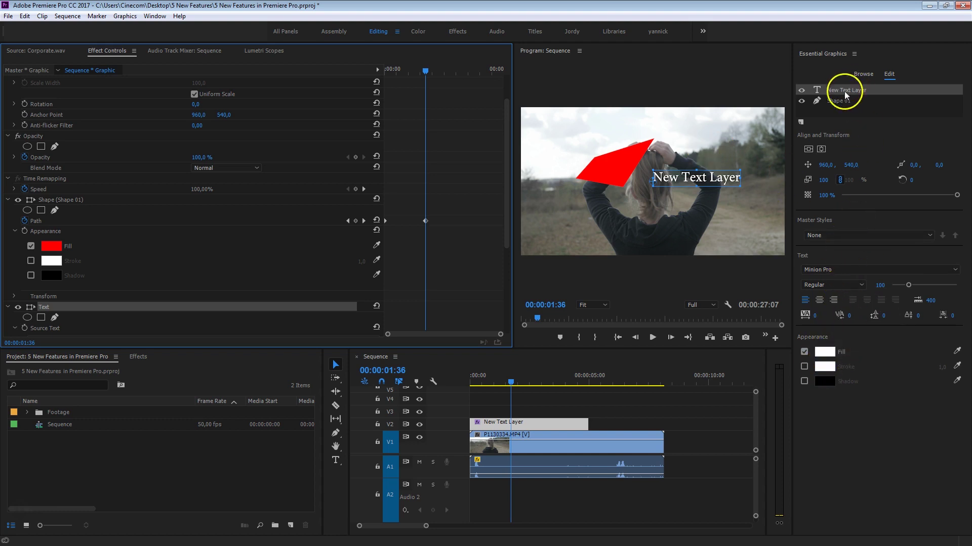
# Add a red Rectangle layer, Shape 02, and drag it to the frame's lower left.
pyautogui.click(842, 111)
pyautogui.click(803, 123)
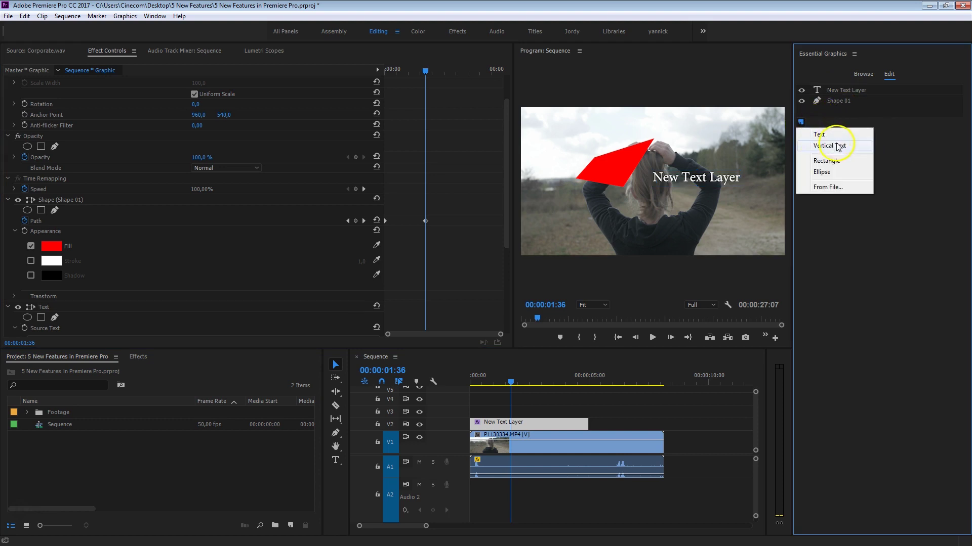
pyautogui.click(850, 162)
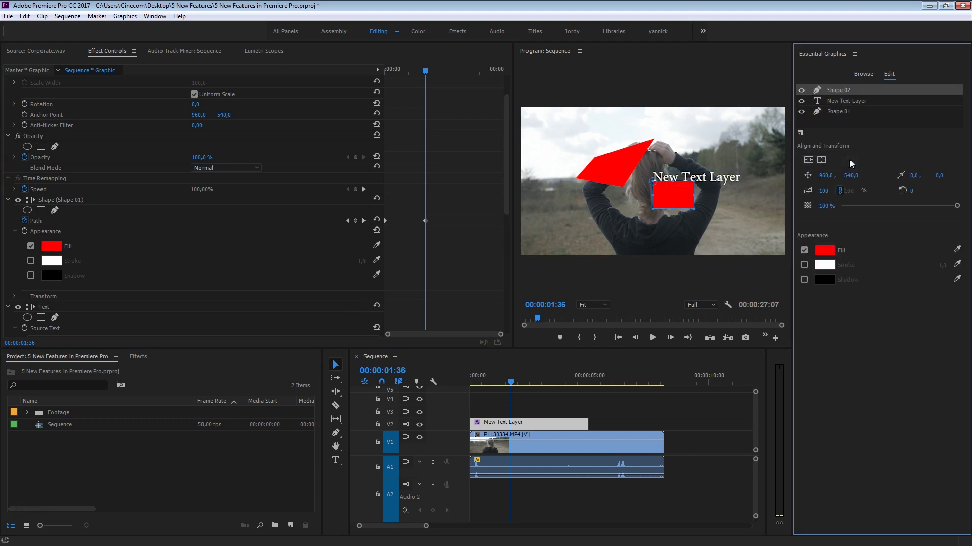
pyautogui.moveTo(663, 196); pyautogui.dragTo(622, 211)
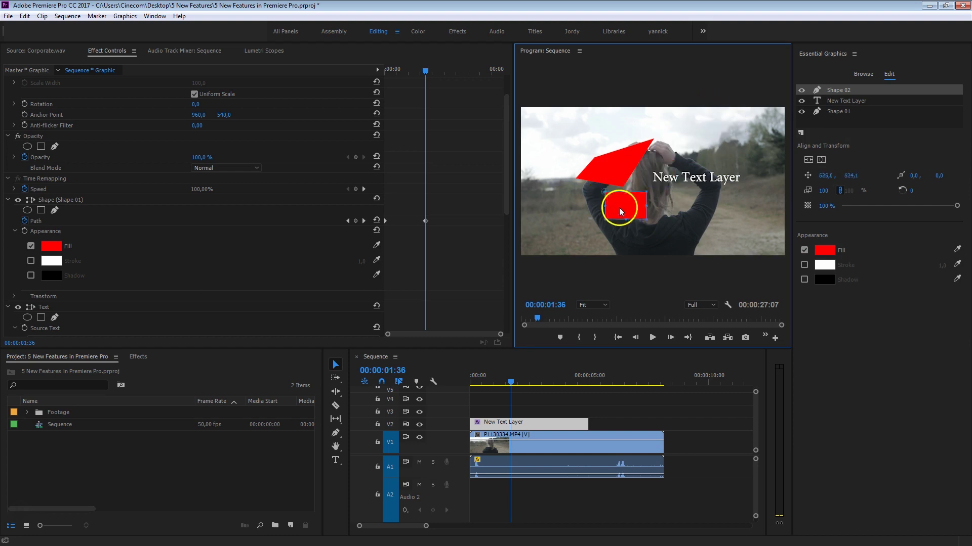
pyautogui.scroll(-3, 316, 207)
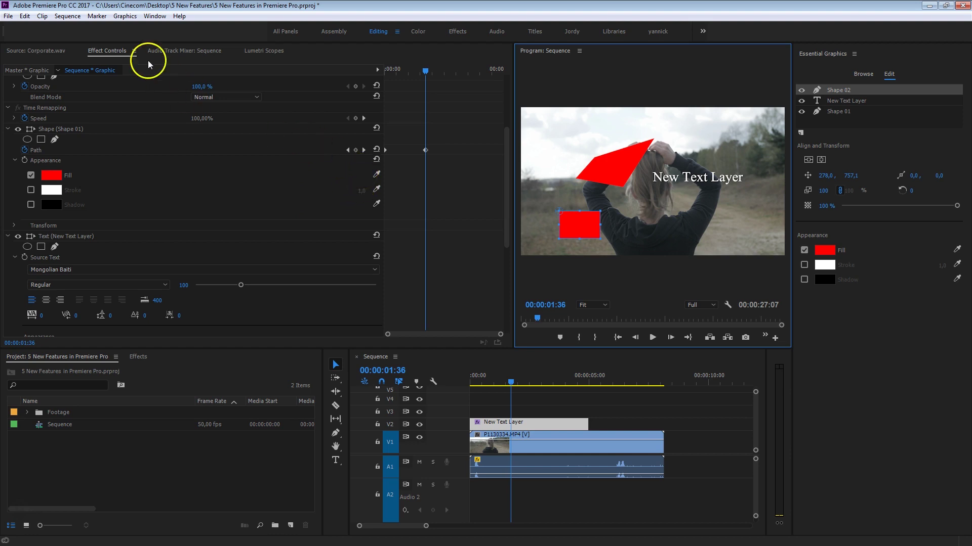
# Install Motion design template.mogrt from Desktop > 5 New Features as a motion graphics template.
pyautogui.click(131, 16)
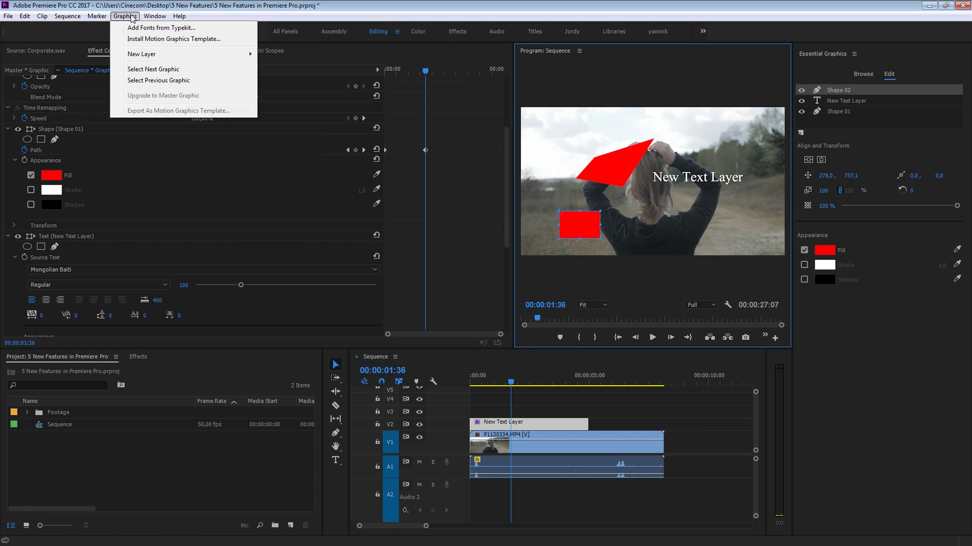
pyautogui.click(160, 45)
pyautogui.click(55, 45)
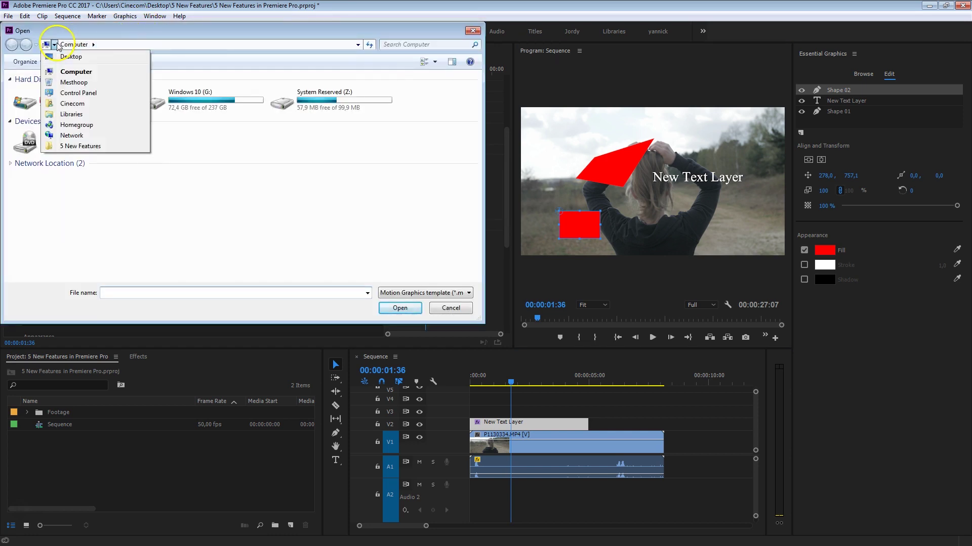
pyautogui.click(71, 56)
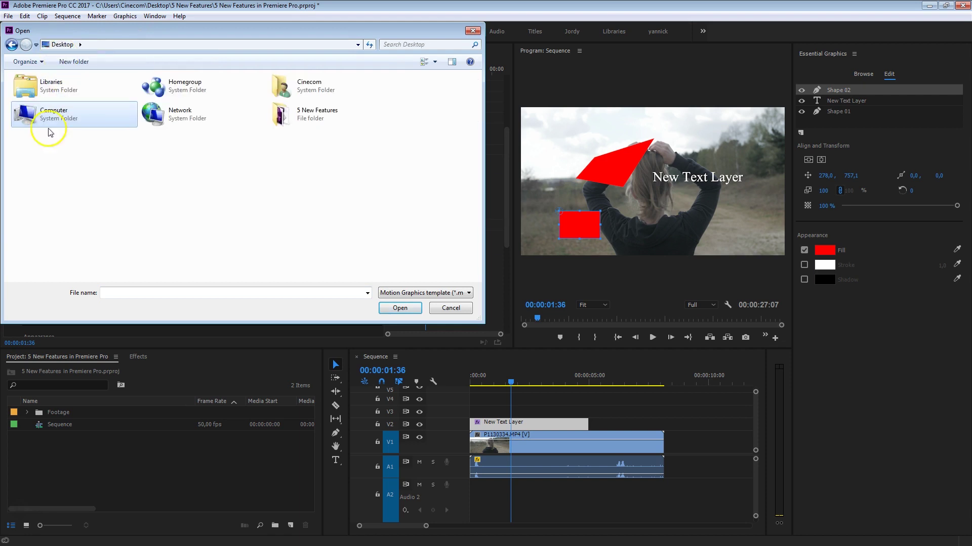
pyautogui.doubleClick(281, 116)
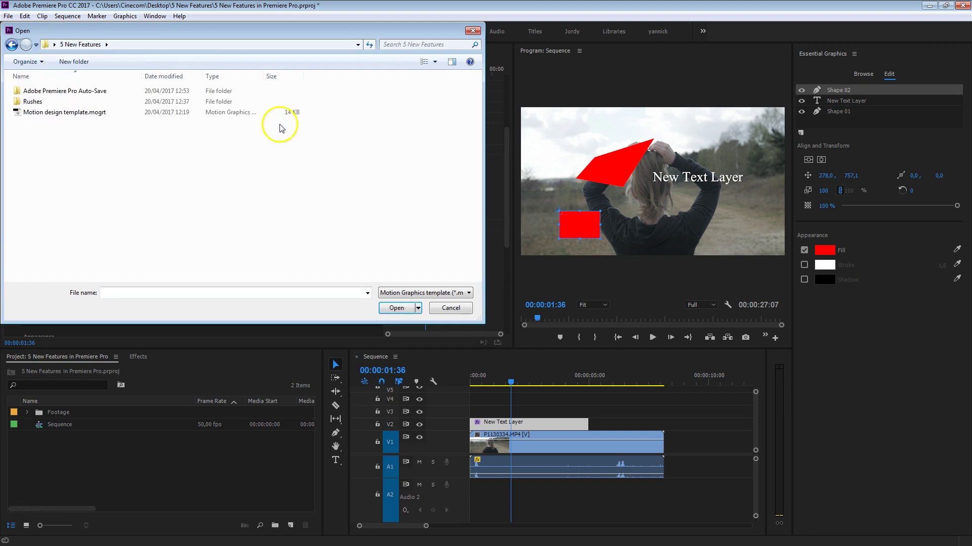
pyautogui.click(51, 113)
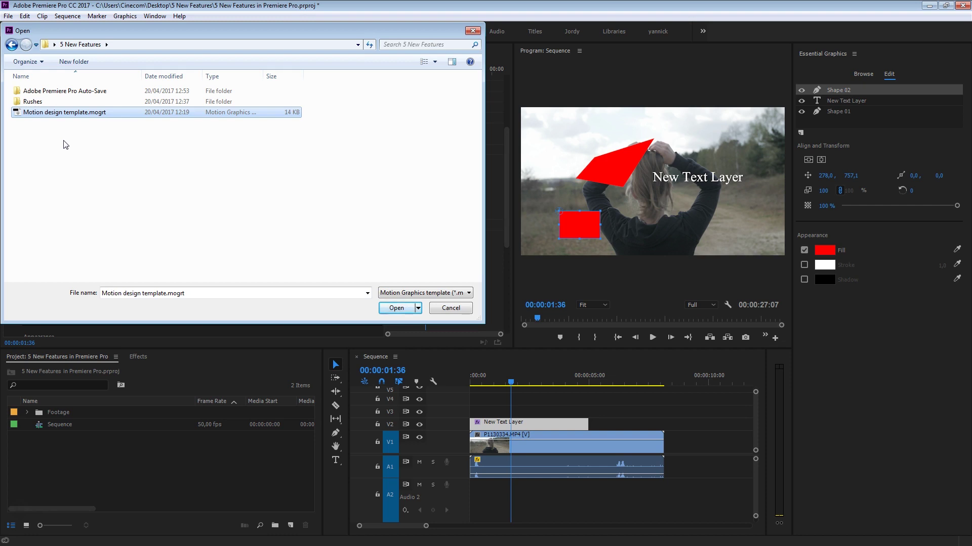
pyautogui.doubleClick(33, 112)
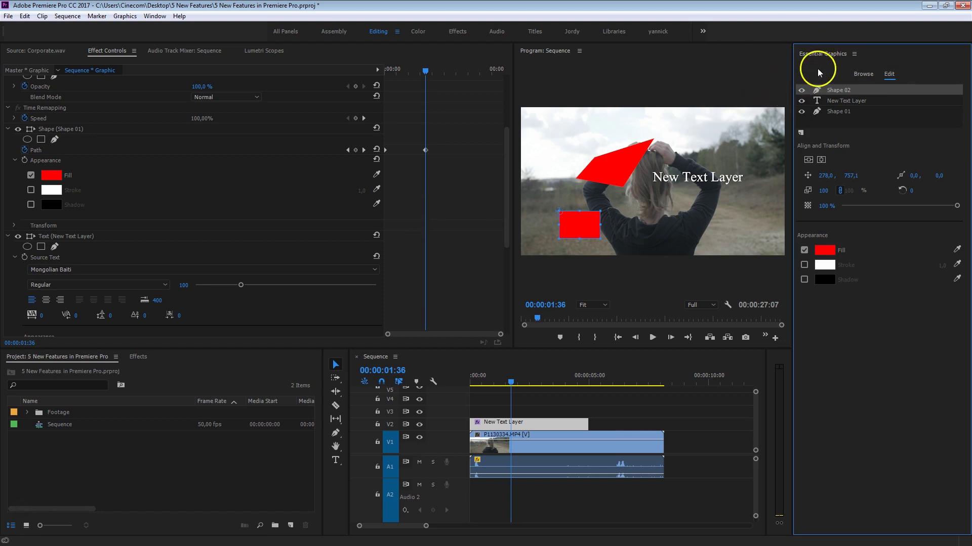
# Place the Motion design template on V3 and preview its 'Text Here' animation from the start.
pyautogui.click(862, 75)
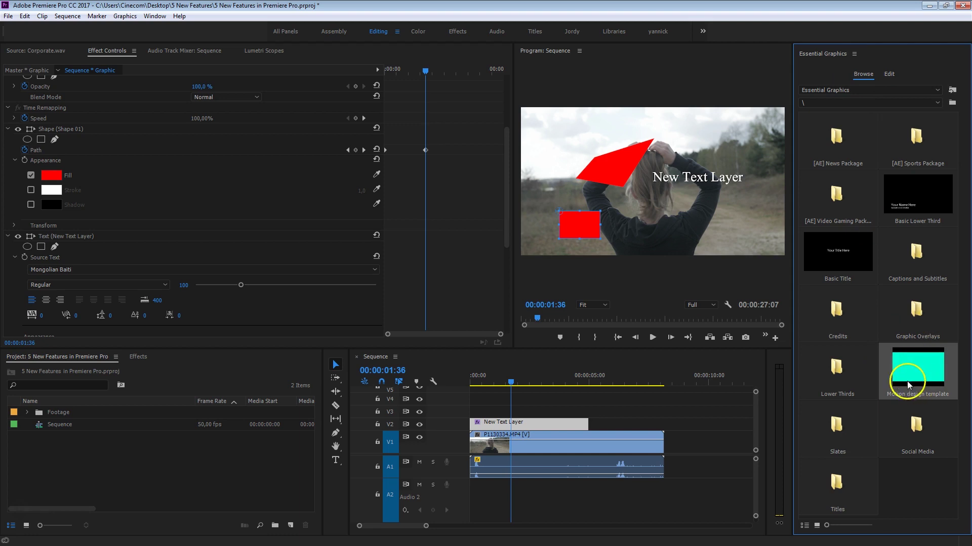
pyautogui.moveTo(917, 381); pyautogui.dragTo(473, 408)
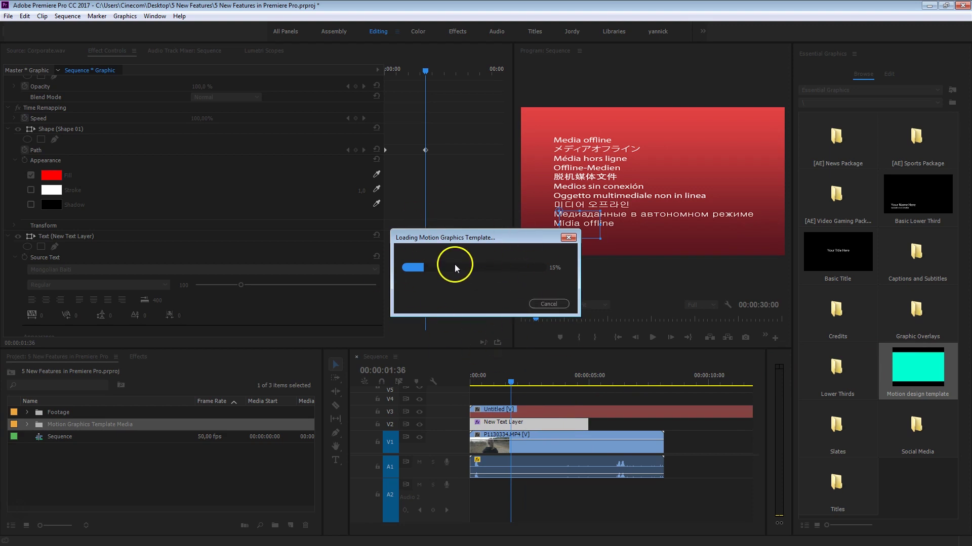
pyautogui.click(548, 409)
pyautogui.press('Home')
pyautogui.press('space')
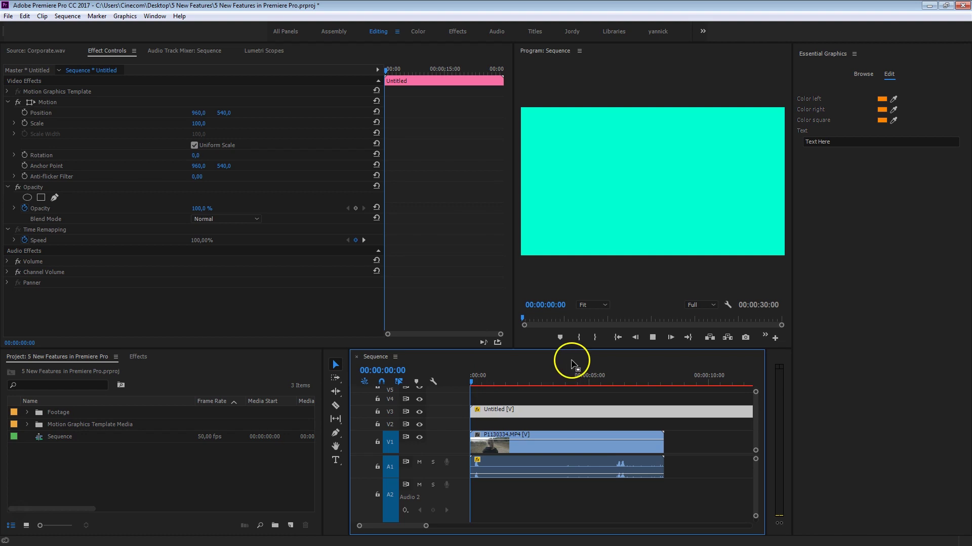
pyautogui.press('space')
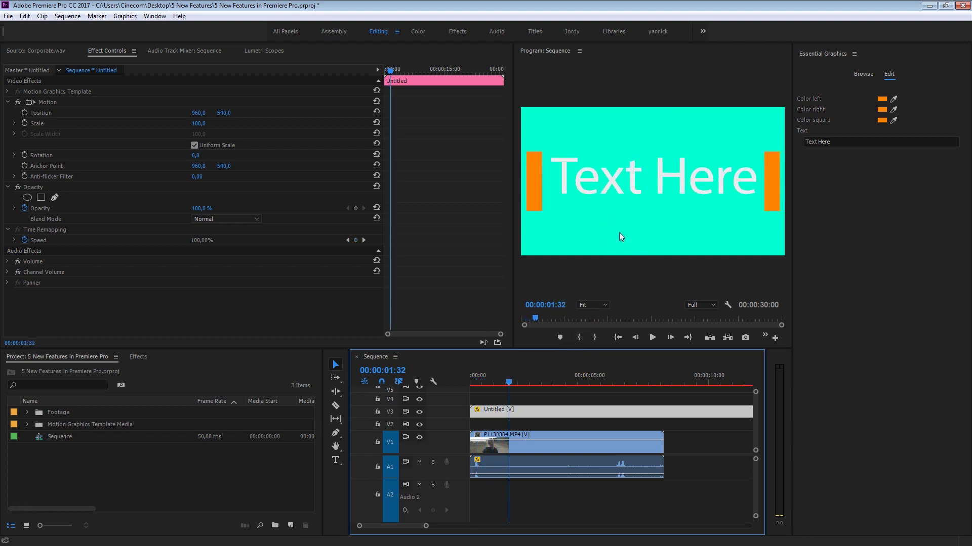
pyautogui.moveTo(527, 380); pyautogui.dragTo(503, 386)
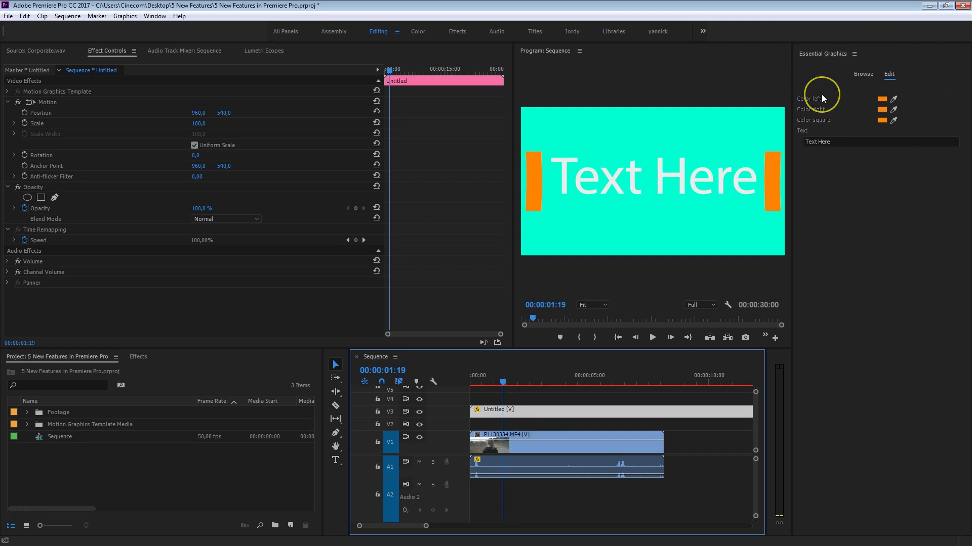
pyautogui.click(886, 184)
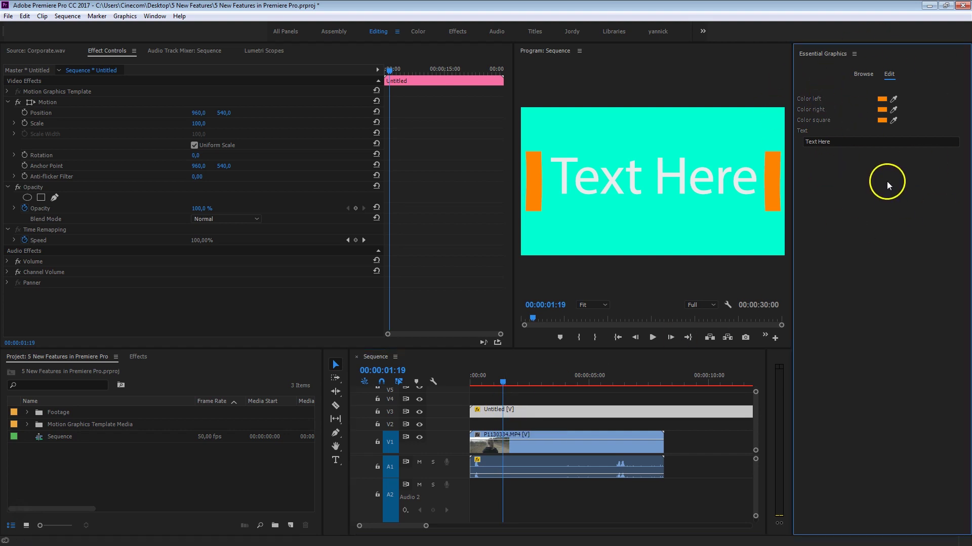
# Change the template text to CINECOM and colour both side bars red.
pyautogui.click(874, 138)
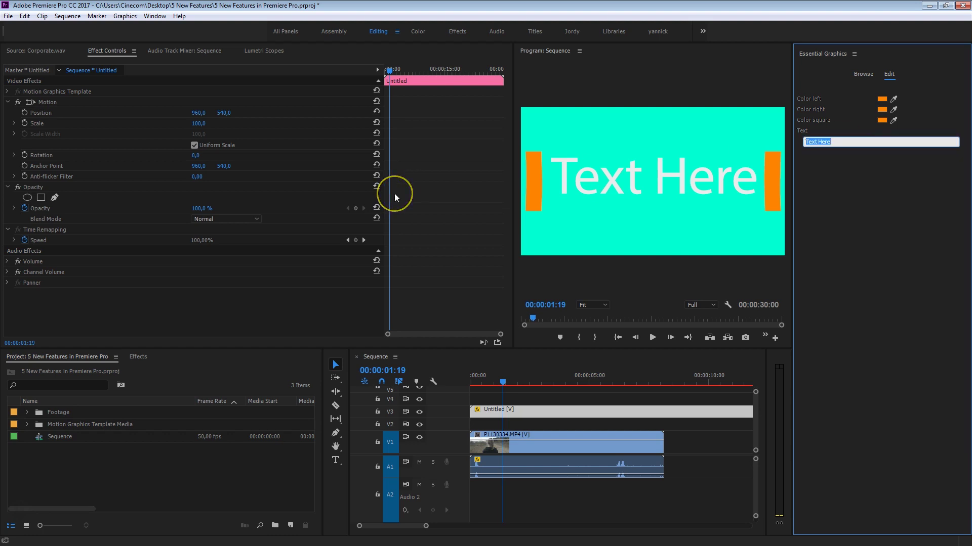
pyautogui.write('CINECOM')
pyautogui.click(834, 170)
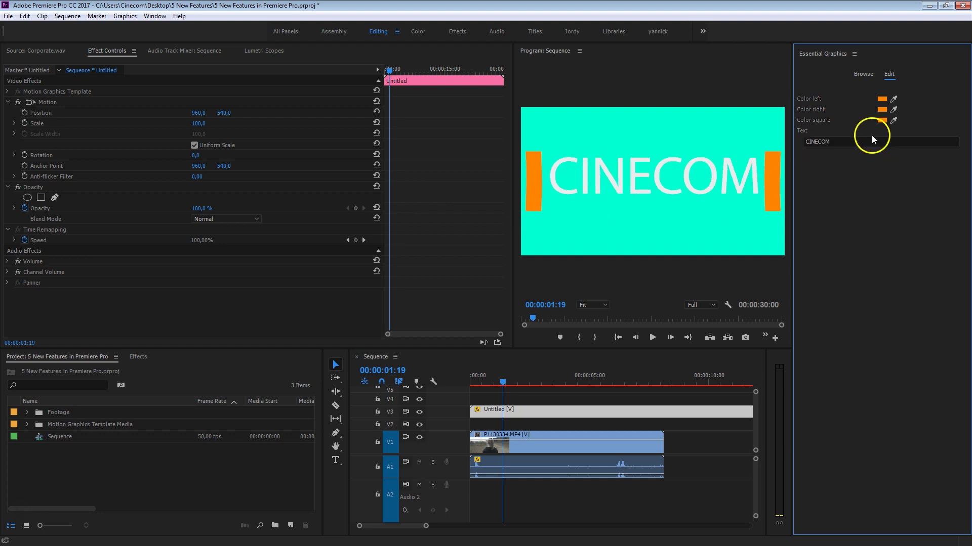
pyautogui.click(882, 99)
pyautogui.moveTo(514, 312); pyautogui.dragTo(514, 229)
pyautogui.moveTo(486, 295); pyautogui.dragTo(501, 338)
pyautogui.click(613, 223)
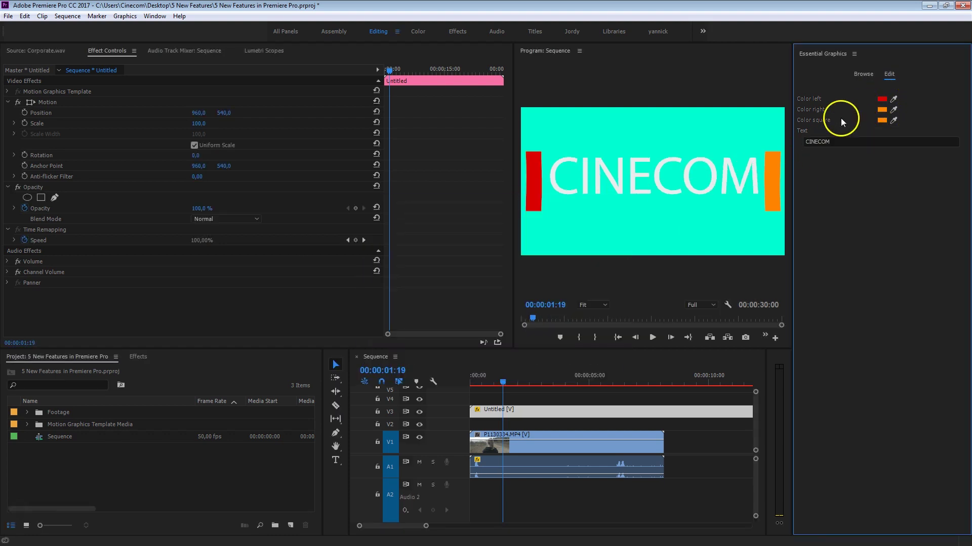
pyautogui.click(886, 96)
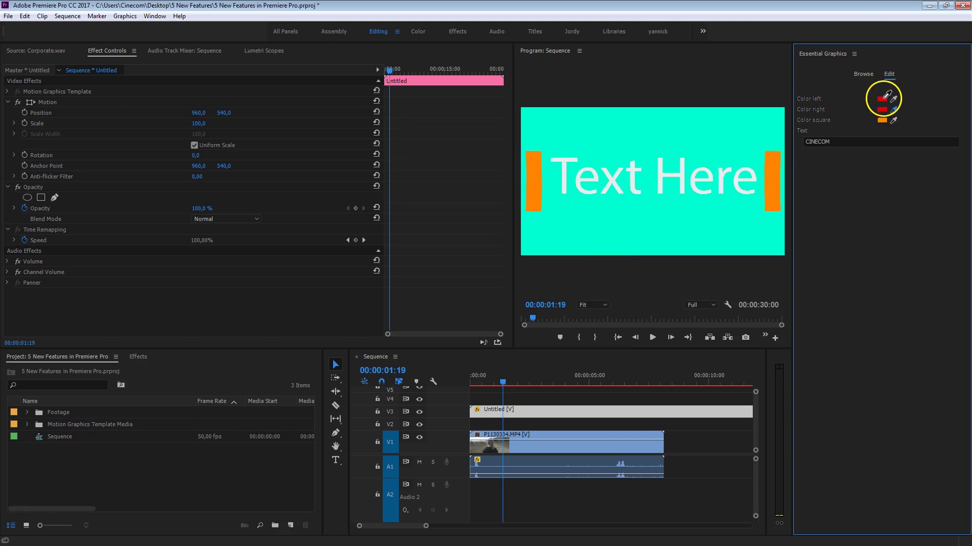
pyautogui.moveTo(513, 374); pyautogui.dragTo(486, 375)
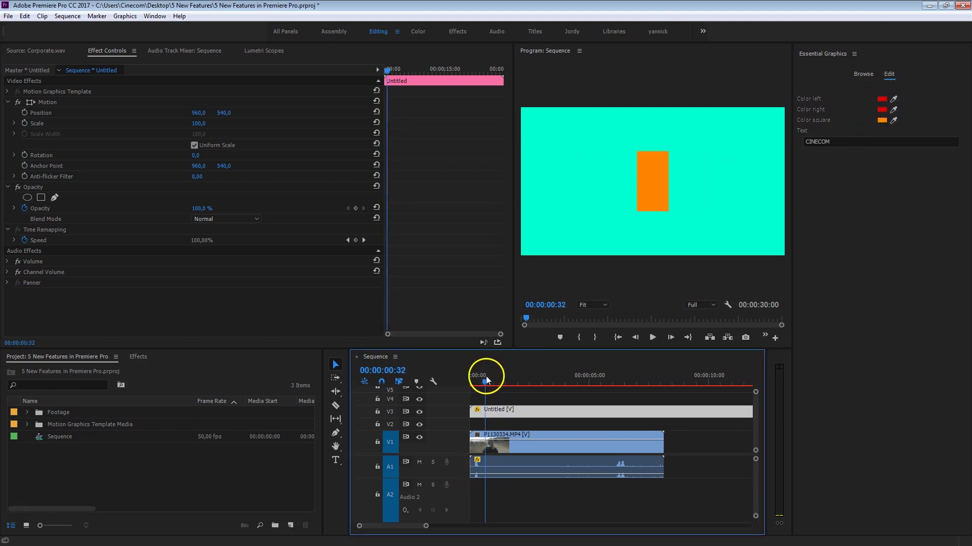
# Colour the square blue and play back the recoloured title.
pyautogui.click(893, 120)
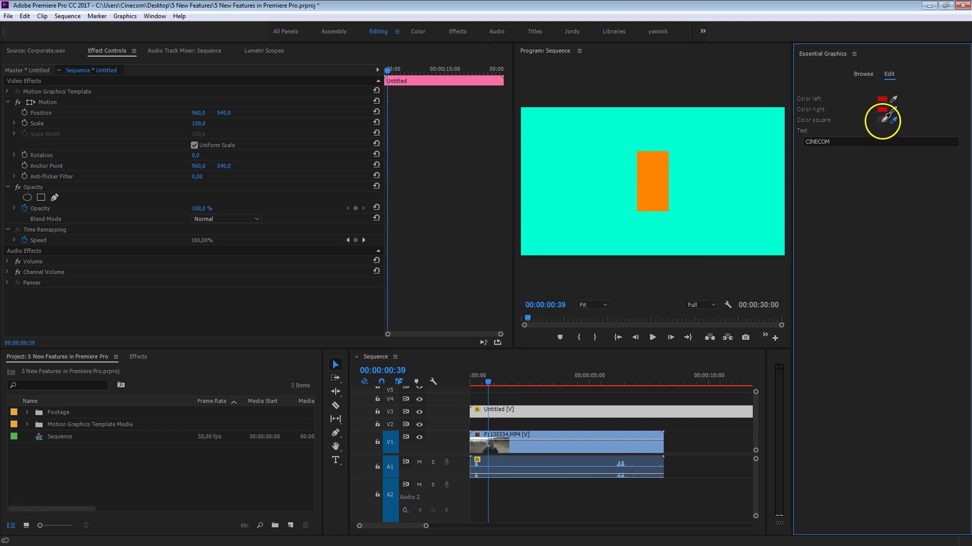
pyautogui.click(882, 120)
pyautogui.click(517, 312)
pyautogui.click(487, 325)
pyautogui.click(589, 224)
pyautogui.click(485, 377)
pyautogui.press('space')
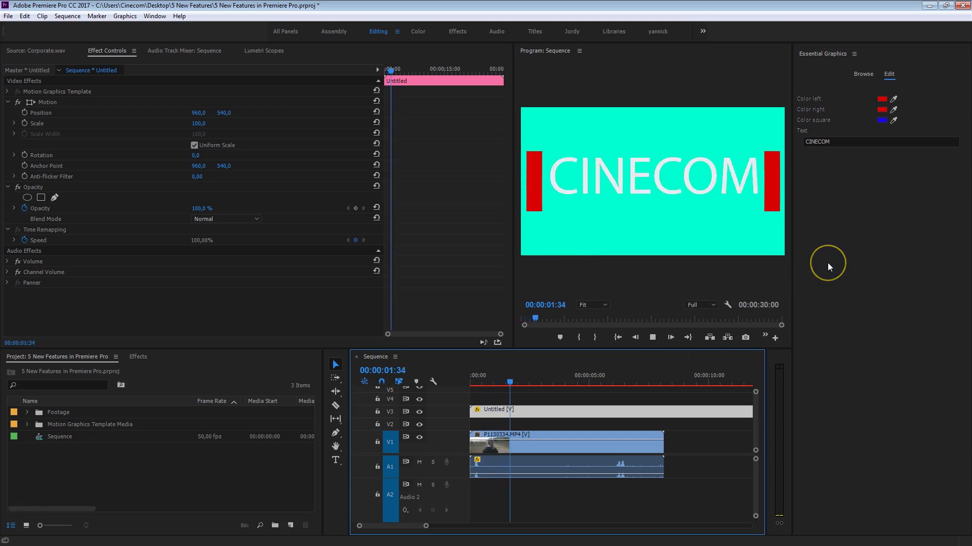
pyautogui.press('space')
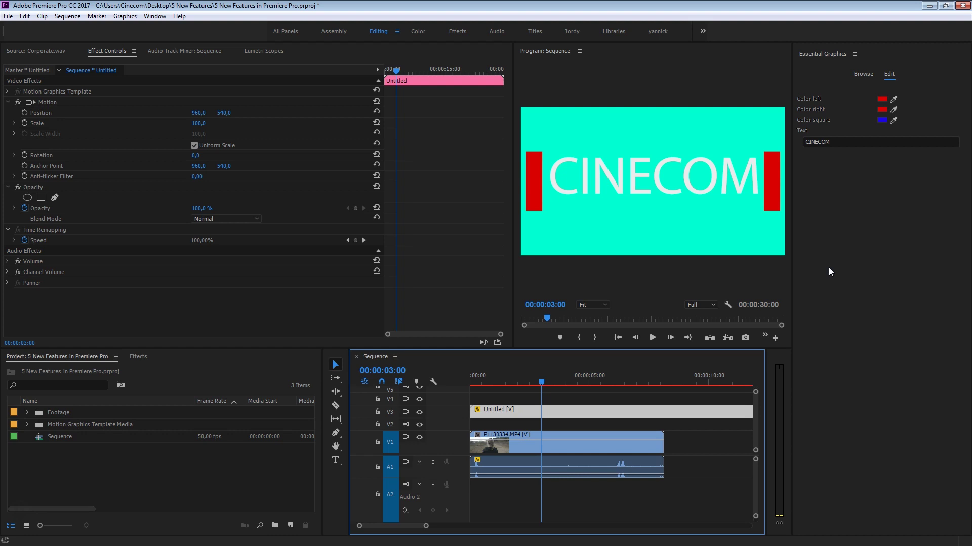
# Delete the title graphic from V3 and move the playhead onto the Kim Interview clip.
pyautogui.scroll(-5, 424, 526)
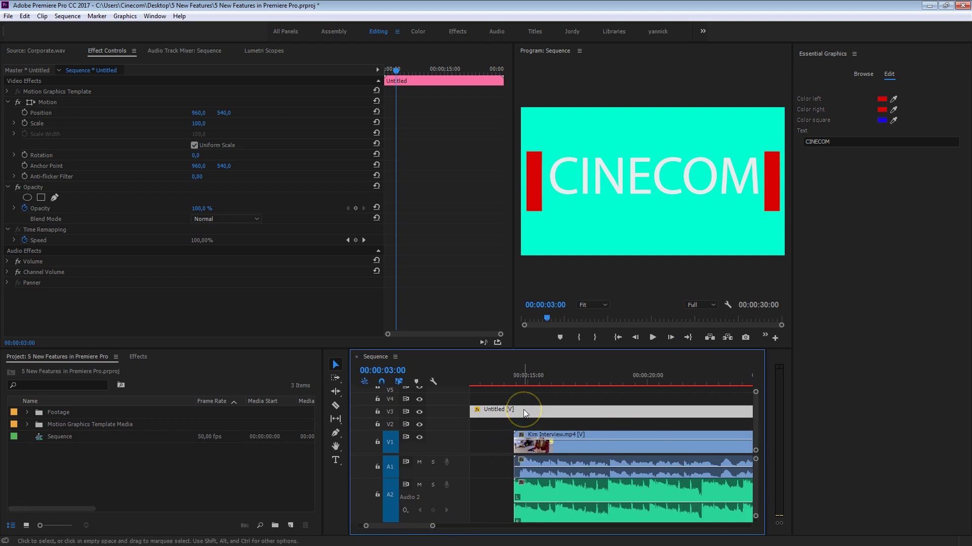
pyautogui.press('Delete')
pyautogui.moveTo(532, 384); pyautogui.dragTo(581, 372)
pyautogui.scroll(-1, 563, 388)
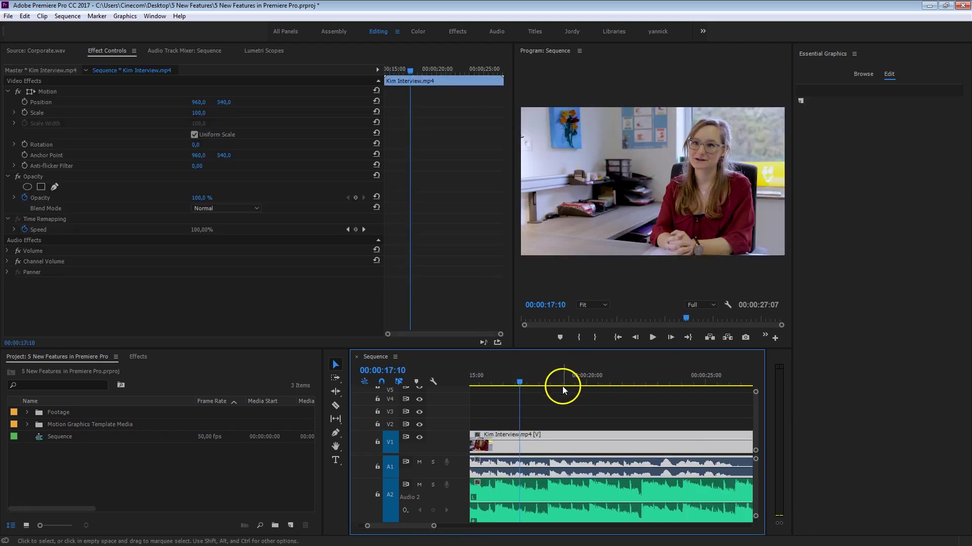
pyautogui.moveTo(434, 526); pyautogui.dragTo(456, 535)
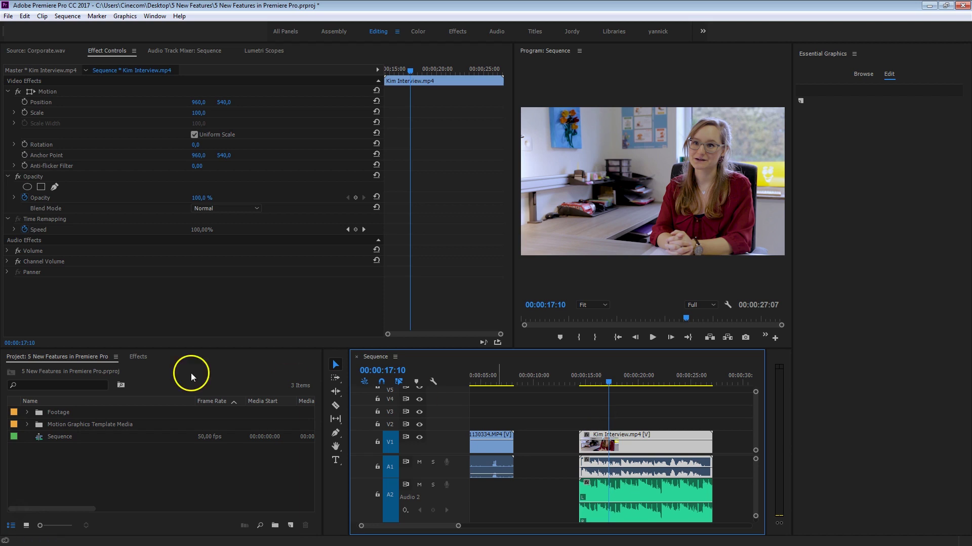
# Open the Essential Sound panel from the Window menu.
pyautogui.click(139, 357)
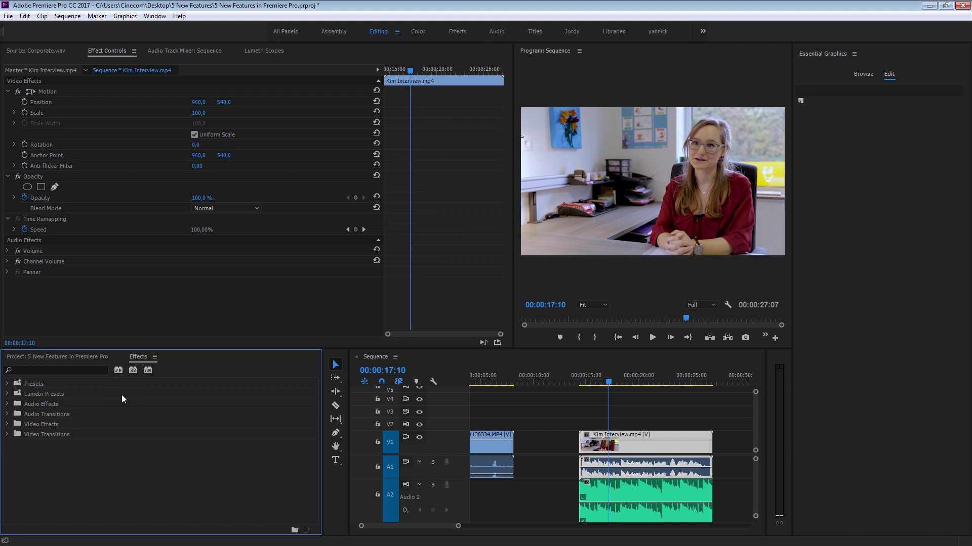
pyautogui.click(154, 15)
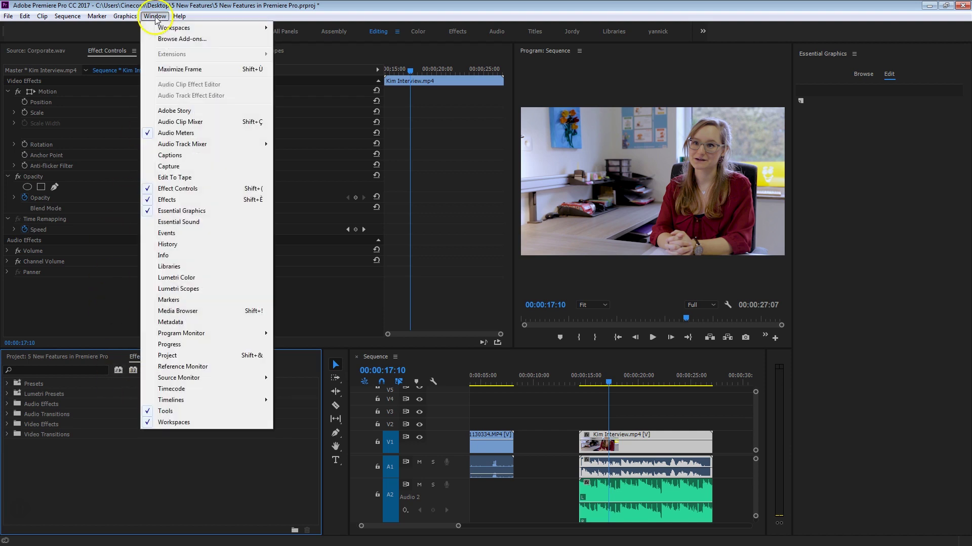
pyautogui.click(192, 223)
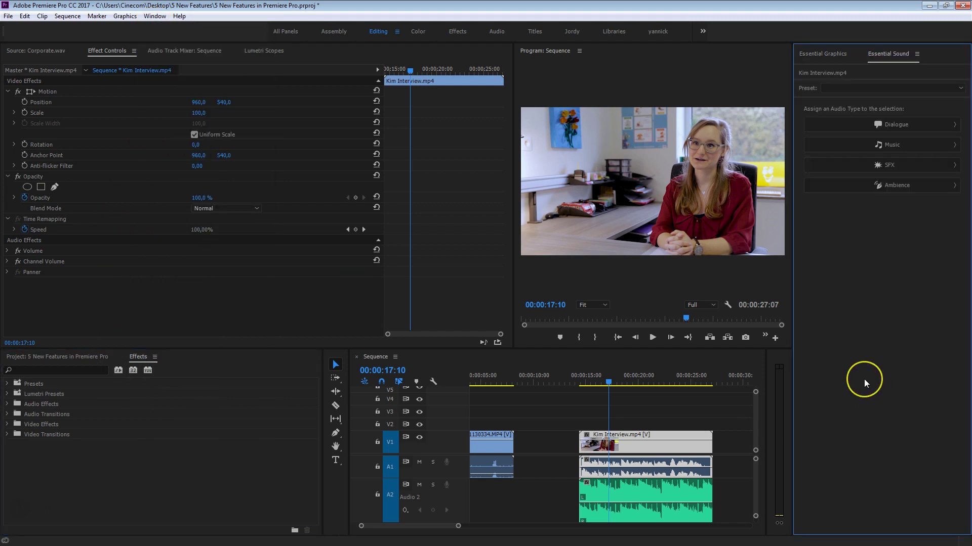
# Apply the Dialogue > Make Close Up preset to Kim Interview.mp4 and review the added DeEsser, EQ and dynamics effects.
pyautogui.click(933, 88)
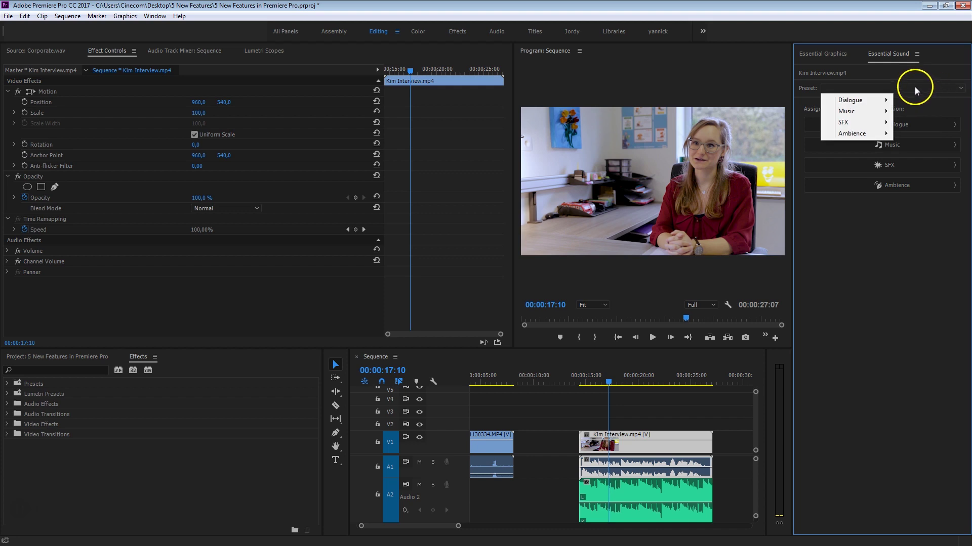
pyautogui.moveTo(855, 102)
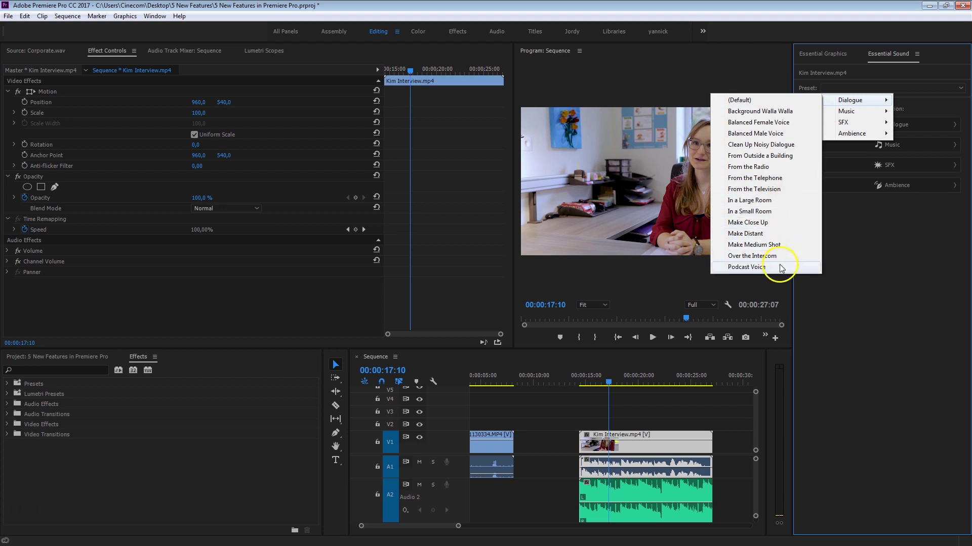
pyautogui.click(797, 224)
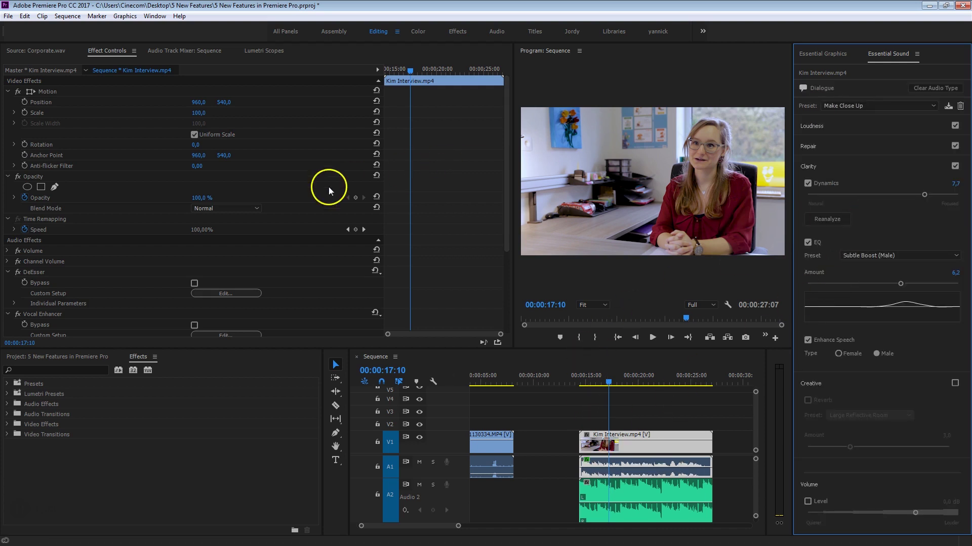
pyautogui.moveTo(504, 123); pyautogui.dragTo(500, 203)
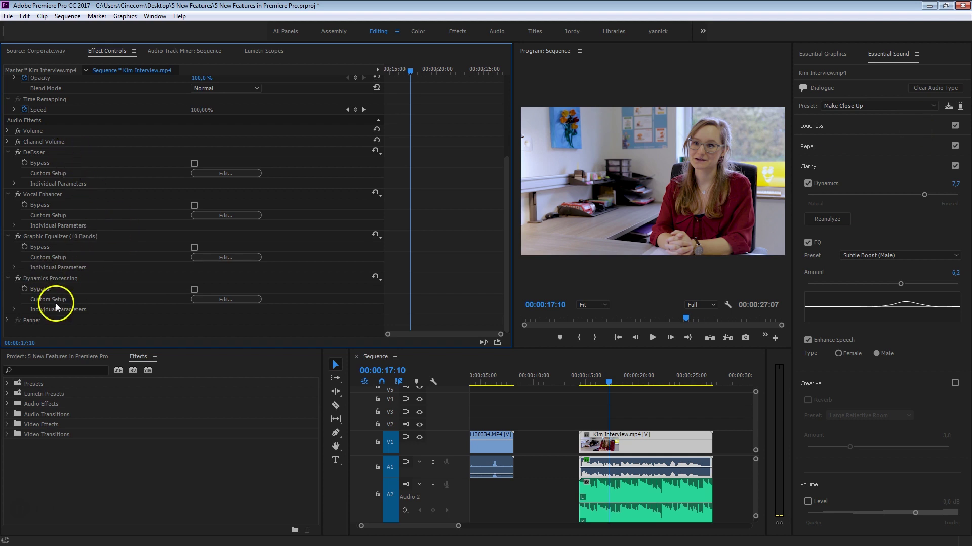
# Inspect the DeEsser's custom settings and keep the dialogue's Clarity enhancement enabled.
pyautogui.click(231, 174)
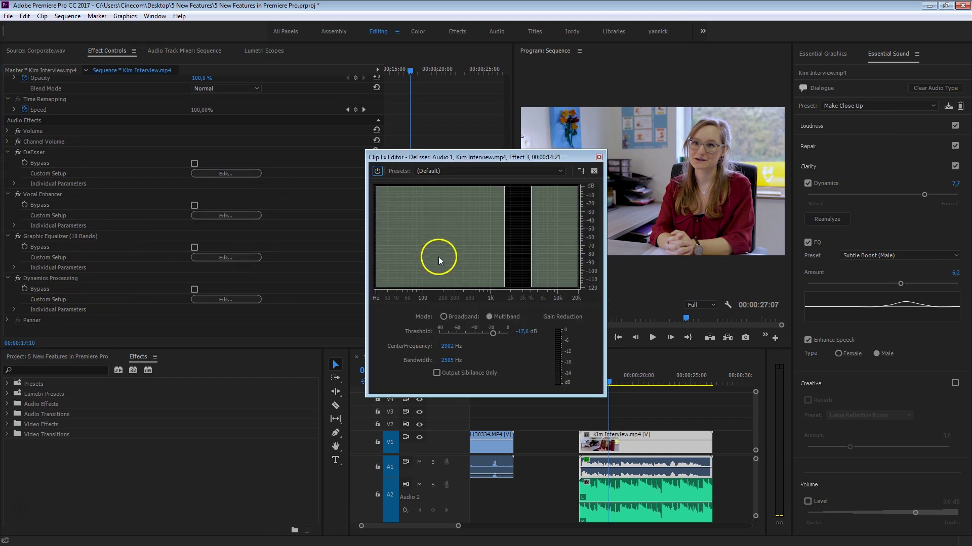
pyautogui.click(599, 157)
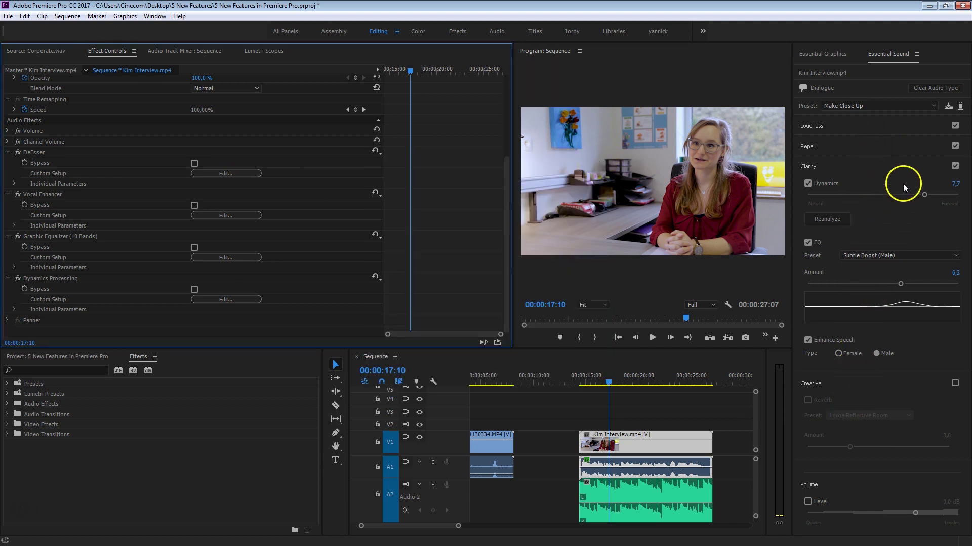
pyautogui.click(955, 167)
pyautogui.click(955, 167)
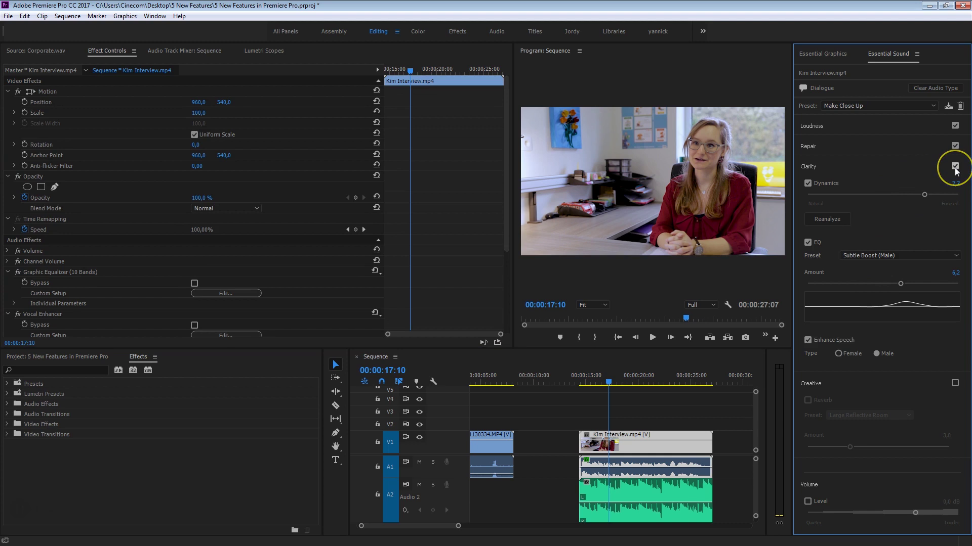
# Raise the Clarity EQ Amount to 7,3 with the Subtle Boost (Female) preset, then deselect the clip.
pyautogui.click(885, 328)
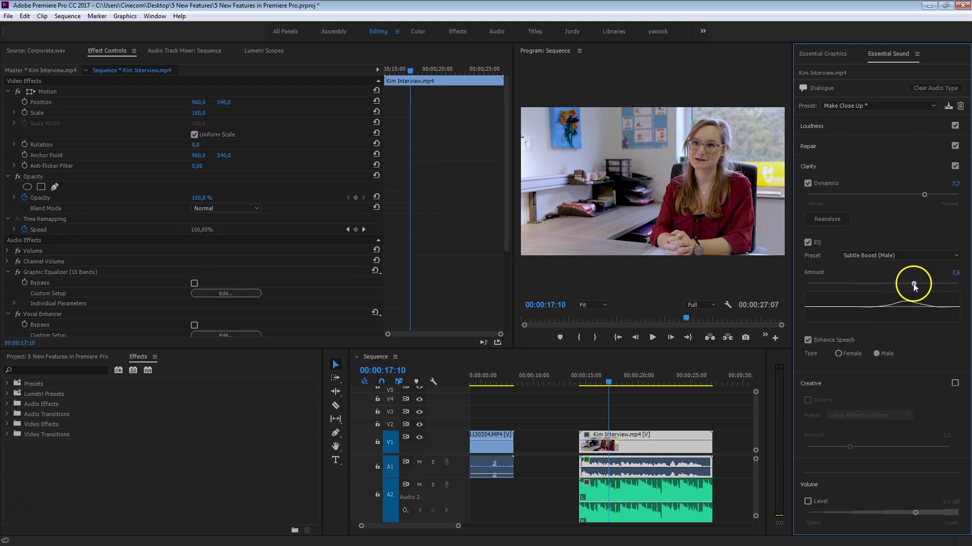
pyautogui.moveTo(901, 284); pyautogui.dragTo(916, 284)
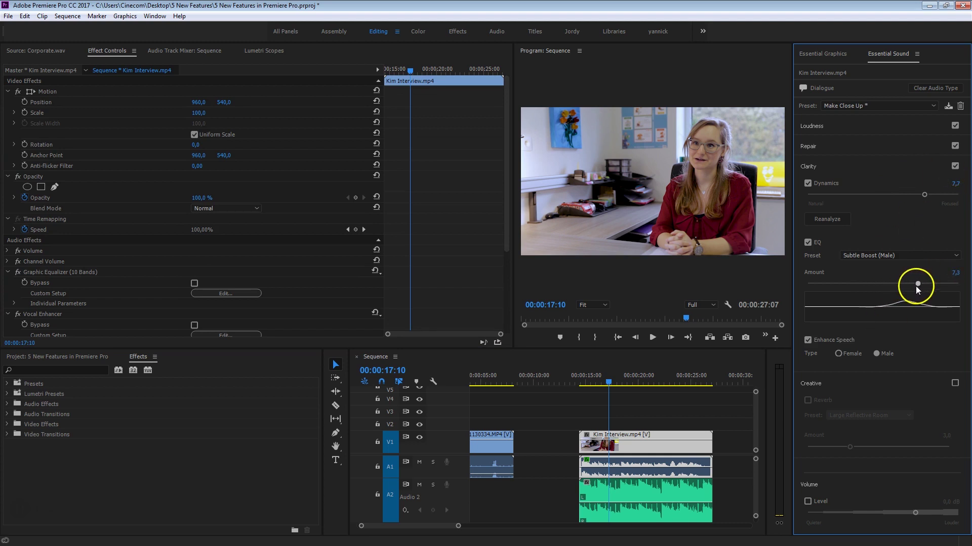
pyautogui.click(903, 256)
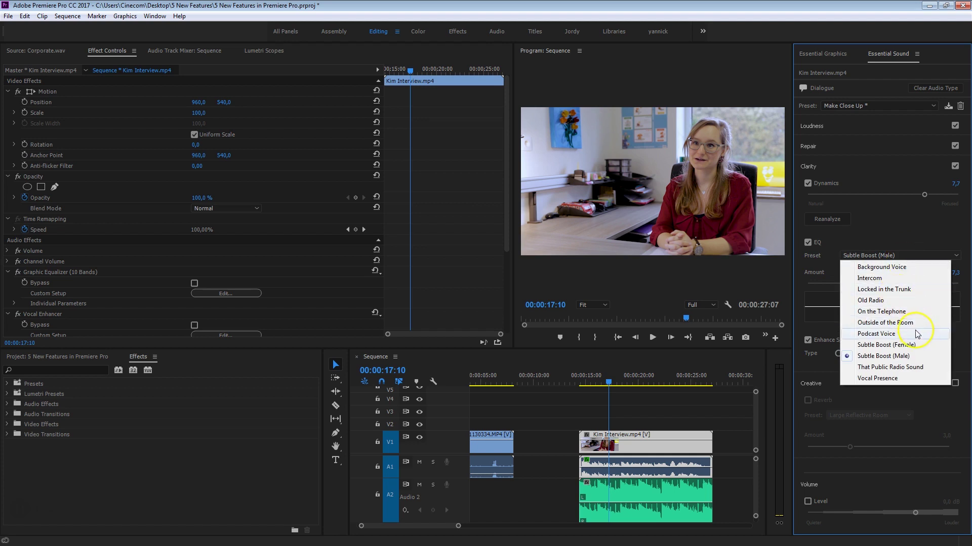
pyautogui.click(893, 344)
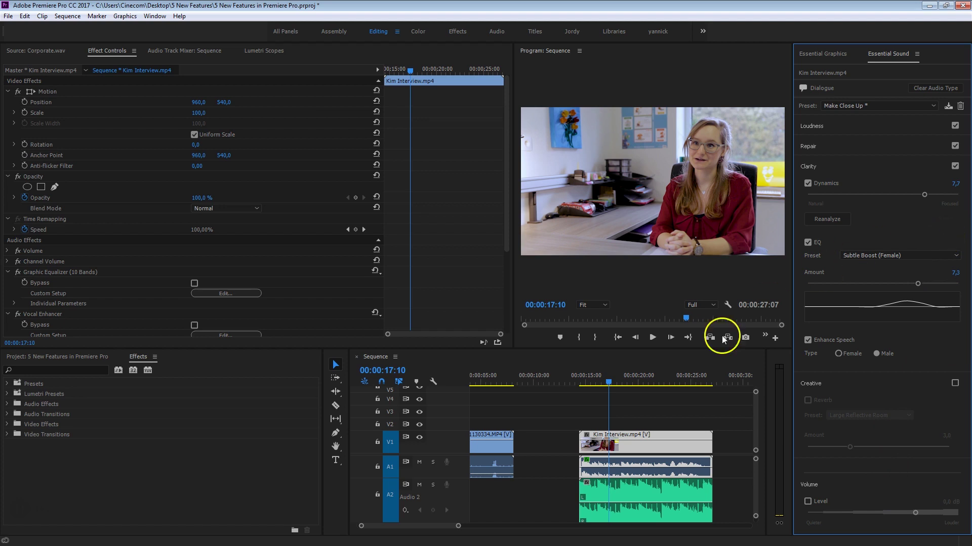
pyautogui.click(659, 500)
pyautogui.click(562, 464)
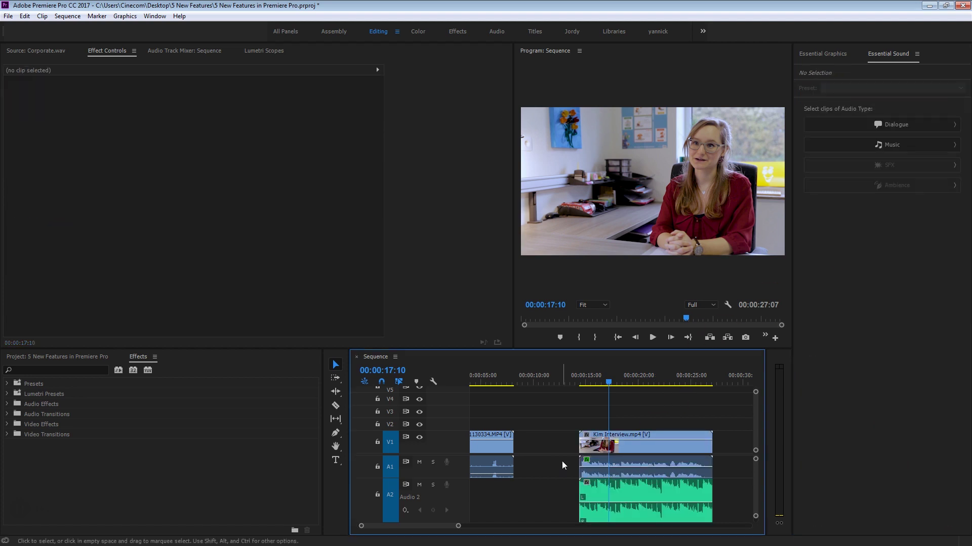
# Auto-match the Corporate.wav music clip's loudness to -25,00 LUFS.
pyautogui.moveTo(575, 462)
pyautogui.mouseDown()
pyautogui.moveTo(603, 473)
pyautogui.moveTo(604, 485)
pyautogui.mouseUp()
pyautogui.click(606, 488)
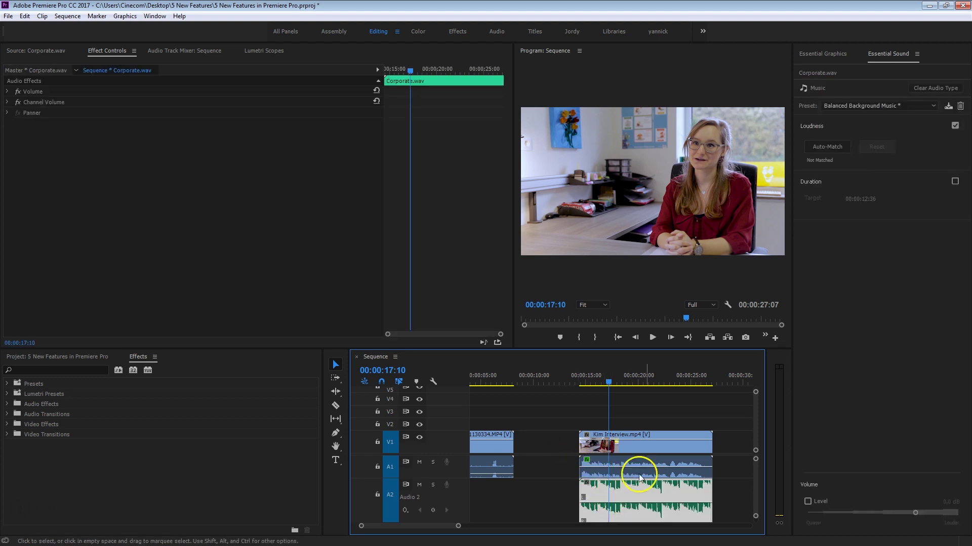
pyautogui.click(825, 147)
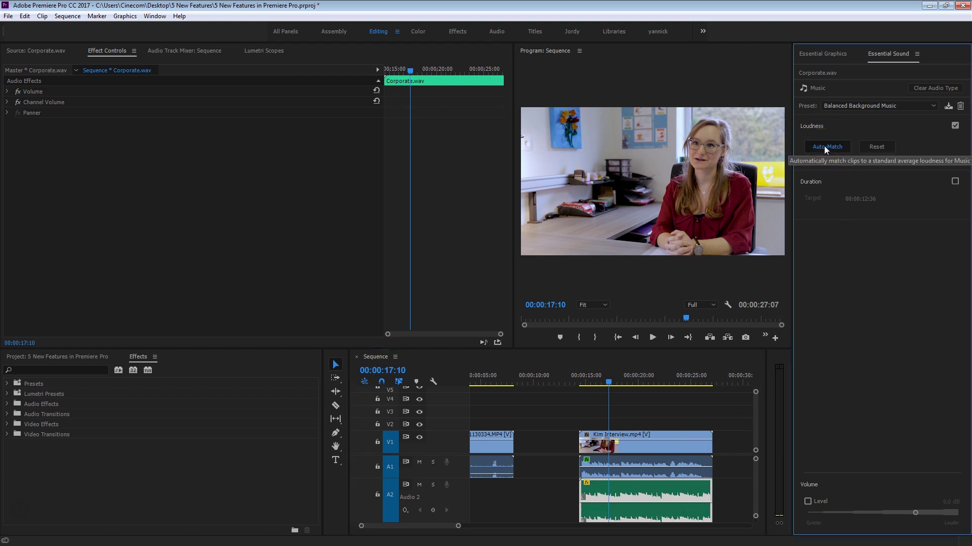
# Play the audio mix from the interview clip's start, then stop playback.
pyautogui.click(583, 379)
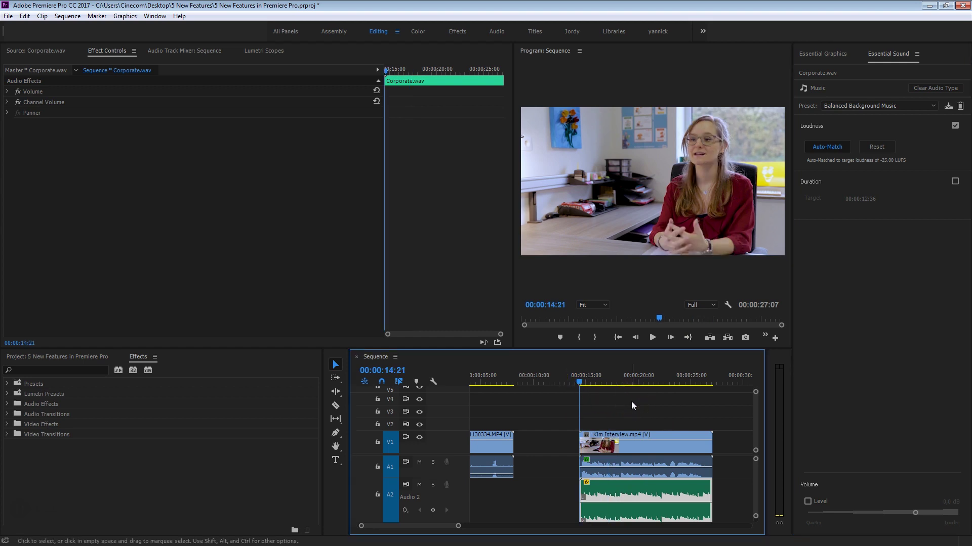
pyautogui.press('space')
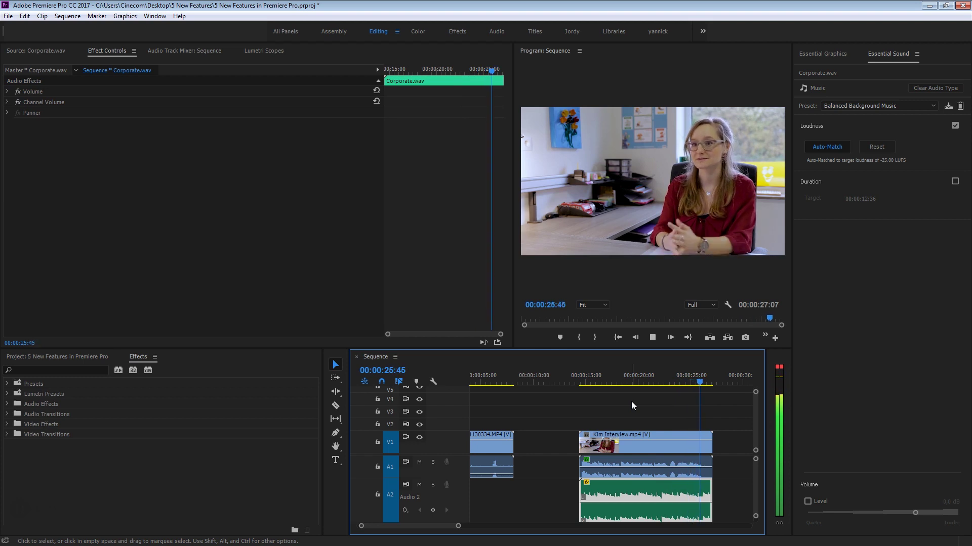
pyautogui.press('space')
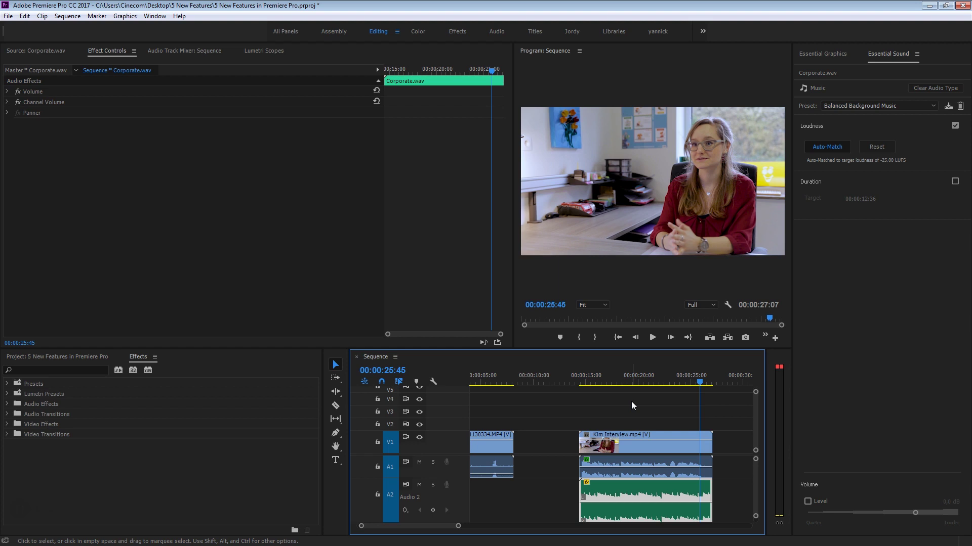
# Show the Project panel and move the playhead to 00:00:01:18 on the running clip.
pyautogui.click(70, 356)
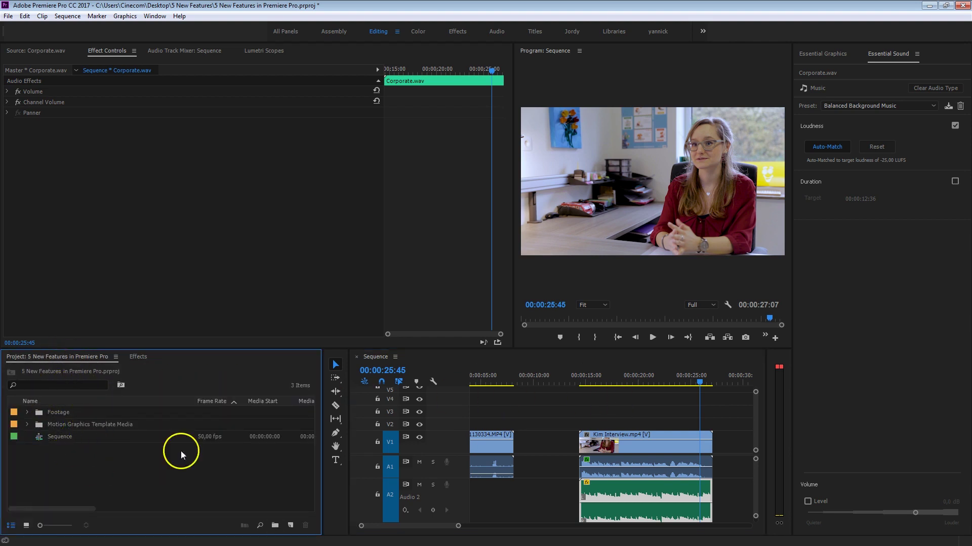
pyautogui.click(472, 385)
pyautogui.moveTo(522, 392); pyautogui.dragTo(485, 387)
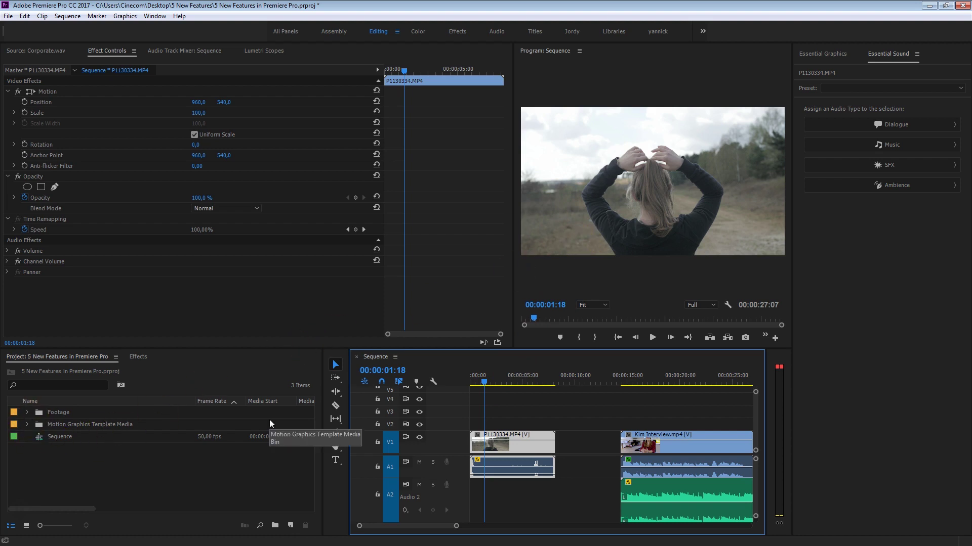
# Expand the Footage bin, load P1130334.MP4 in the Source monitor and scrub through it.
pyautogui.click(28, 412)
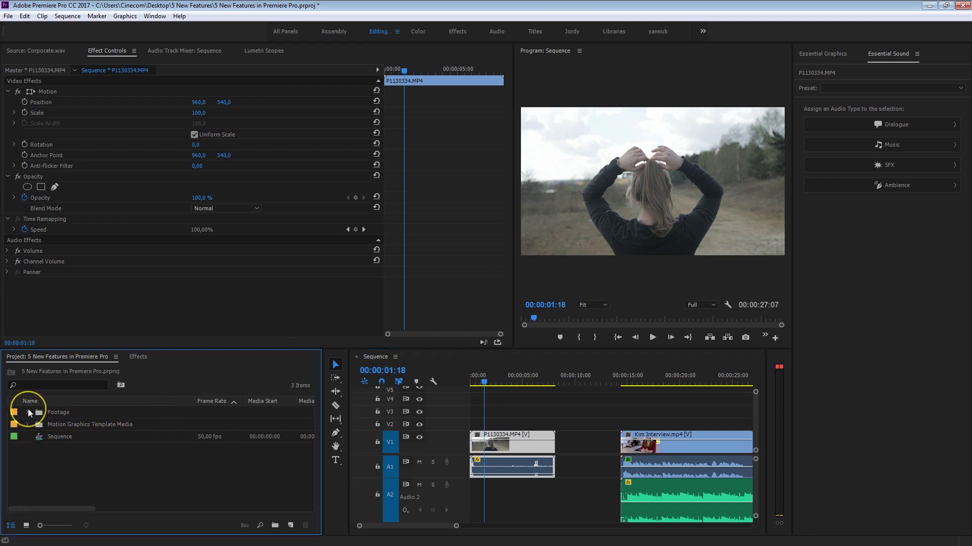
pyautogui.click(27, 412)
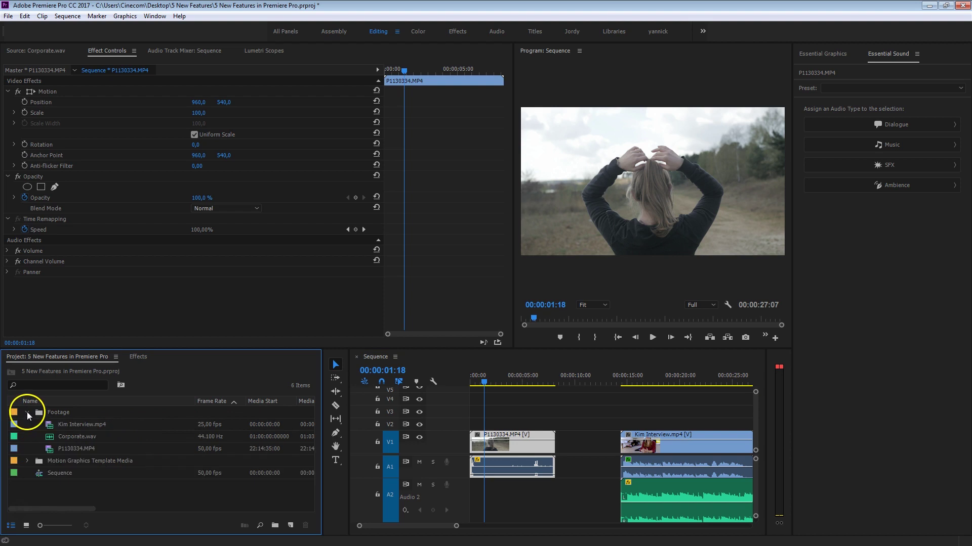
pyautogui.click(66, 449)
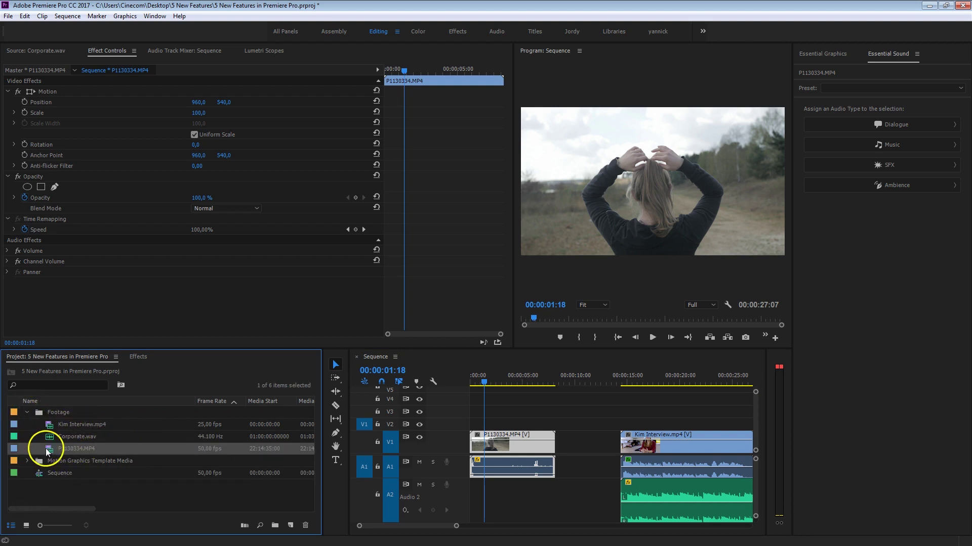
pyautogui.doubleClick(50, 450)
pyautogui.moveTo(62, 324); pyautogui.dragTo(360, 305)
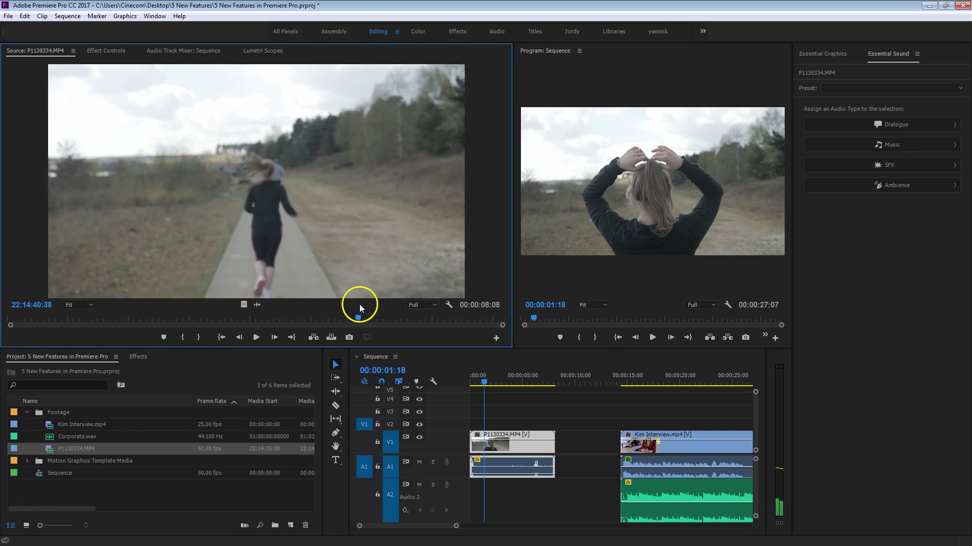
# Export media with Adobe Stock publishing enabled and begin the Adobe Stock sign-in.
pyautogui.click(12, 17)
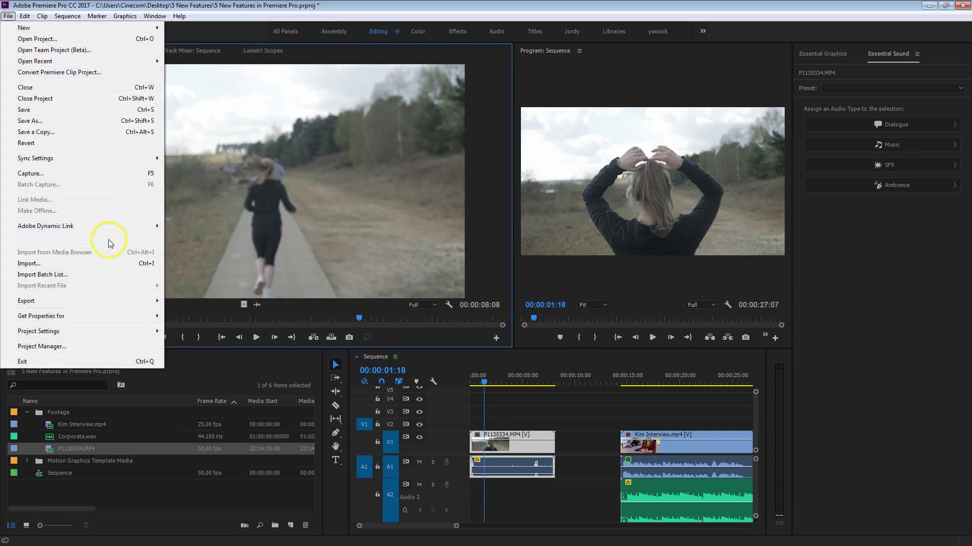
pyautogui.moveTo(119, 301)
pyautogui.click(208, 302)
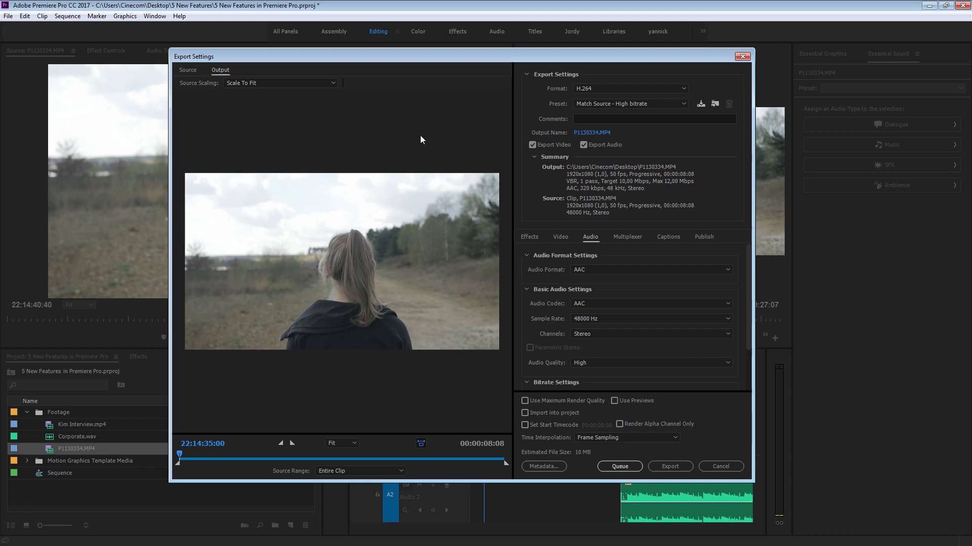
pyautogui.click(703, 237)
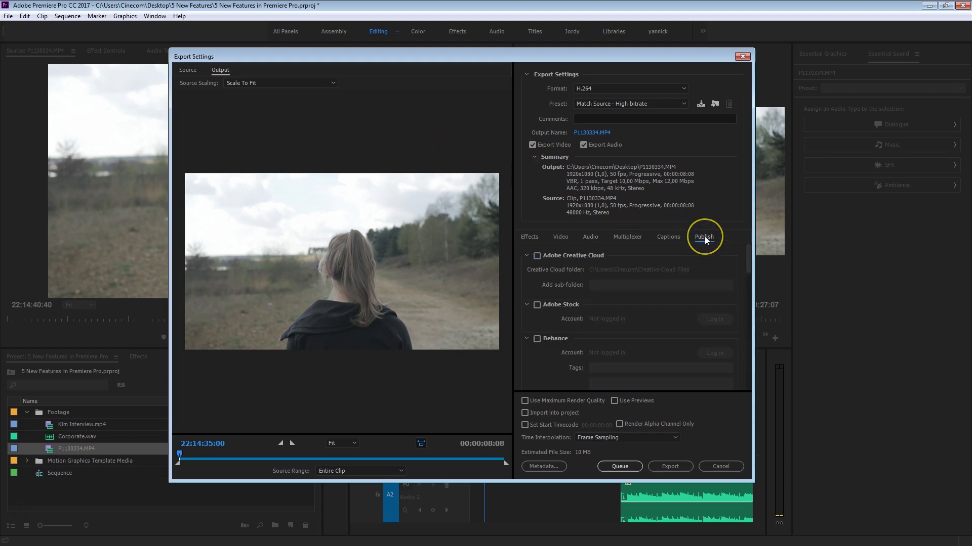
pyautogui.click(535, 308)
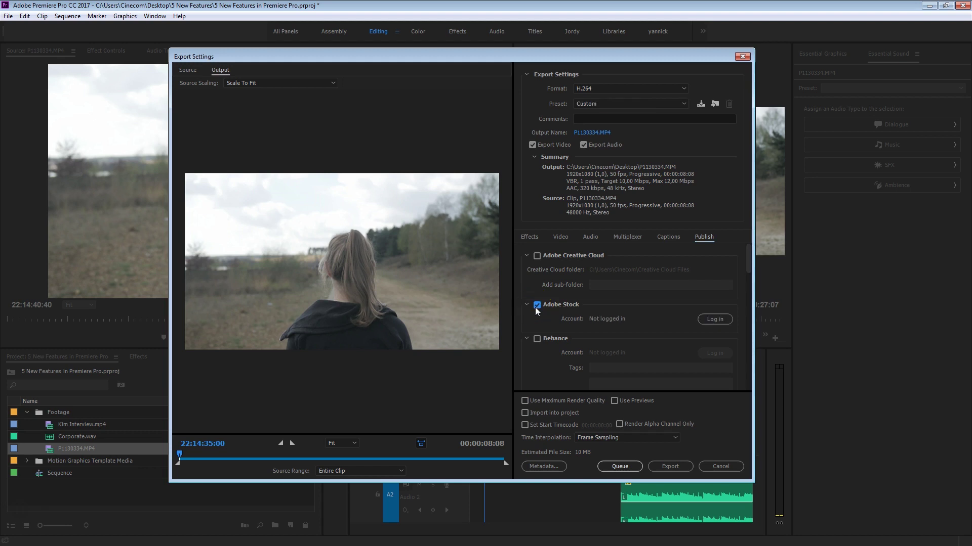
pyautogui.click(716, 319)
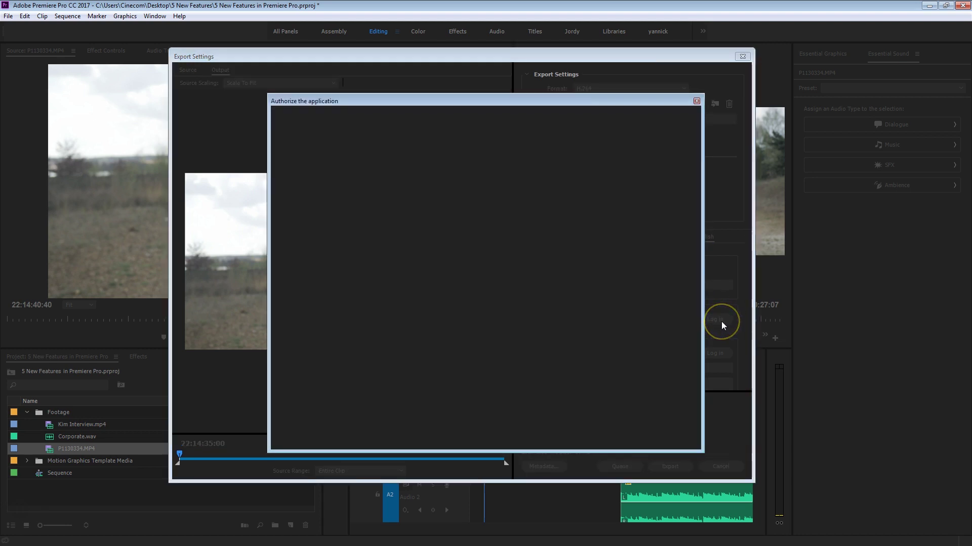
# Enter the Adobe ID e-mail and password in the authorization window and sign in.
pyautogui.click(481, 167)
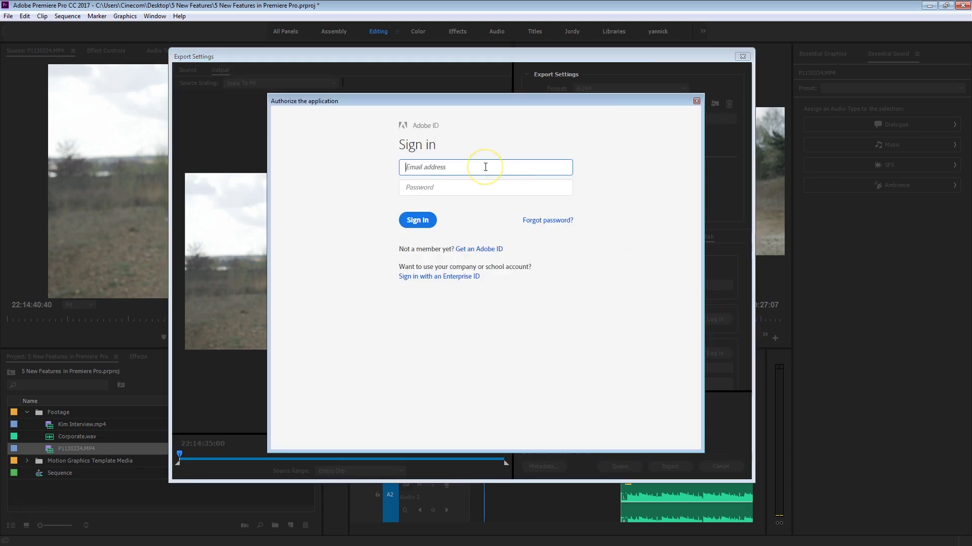
pyautogui.click(485, 188)
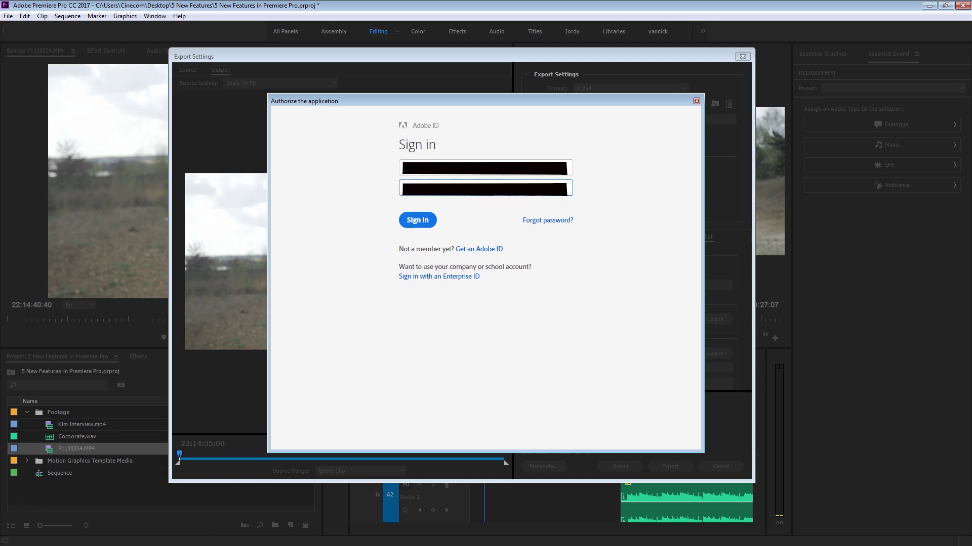
pyautogui.click(428, 219)
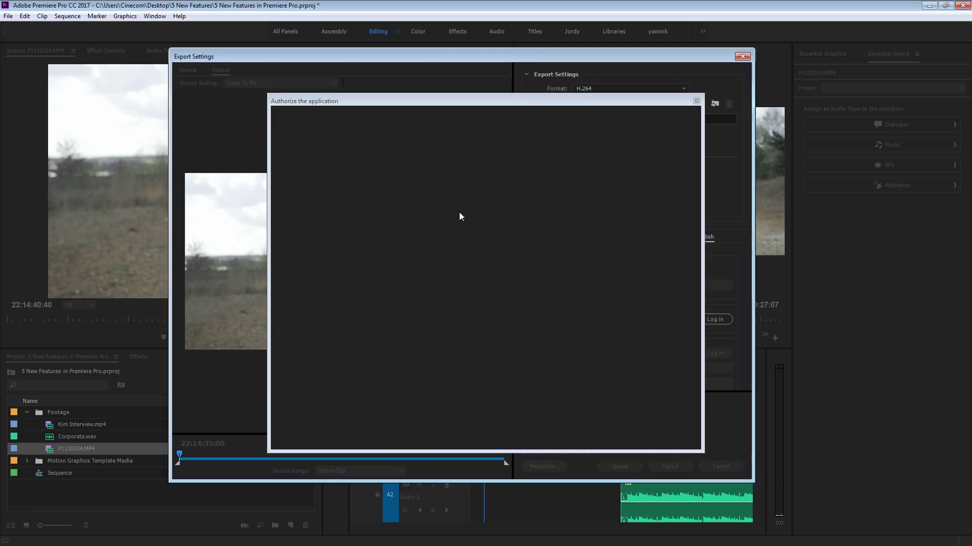